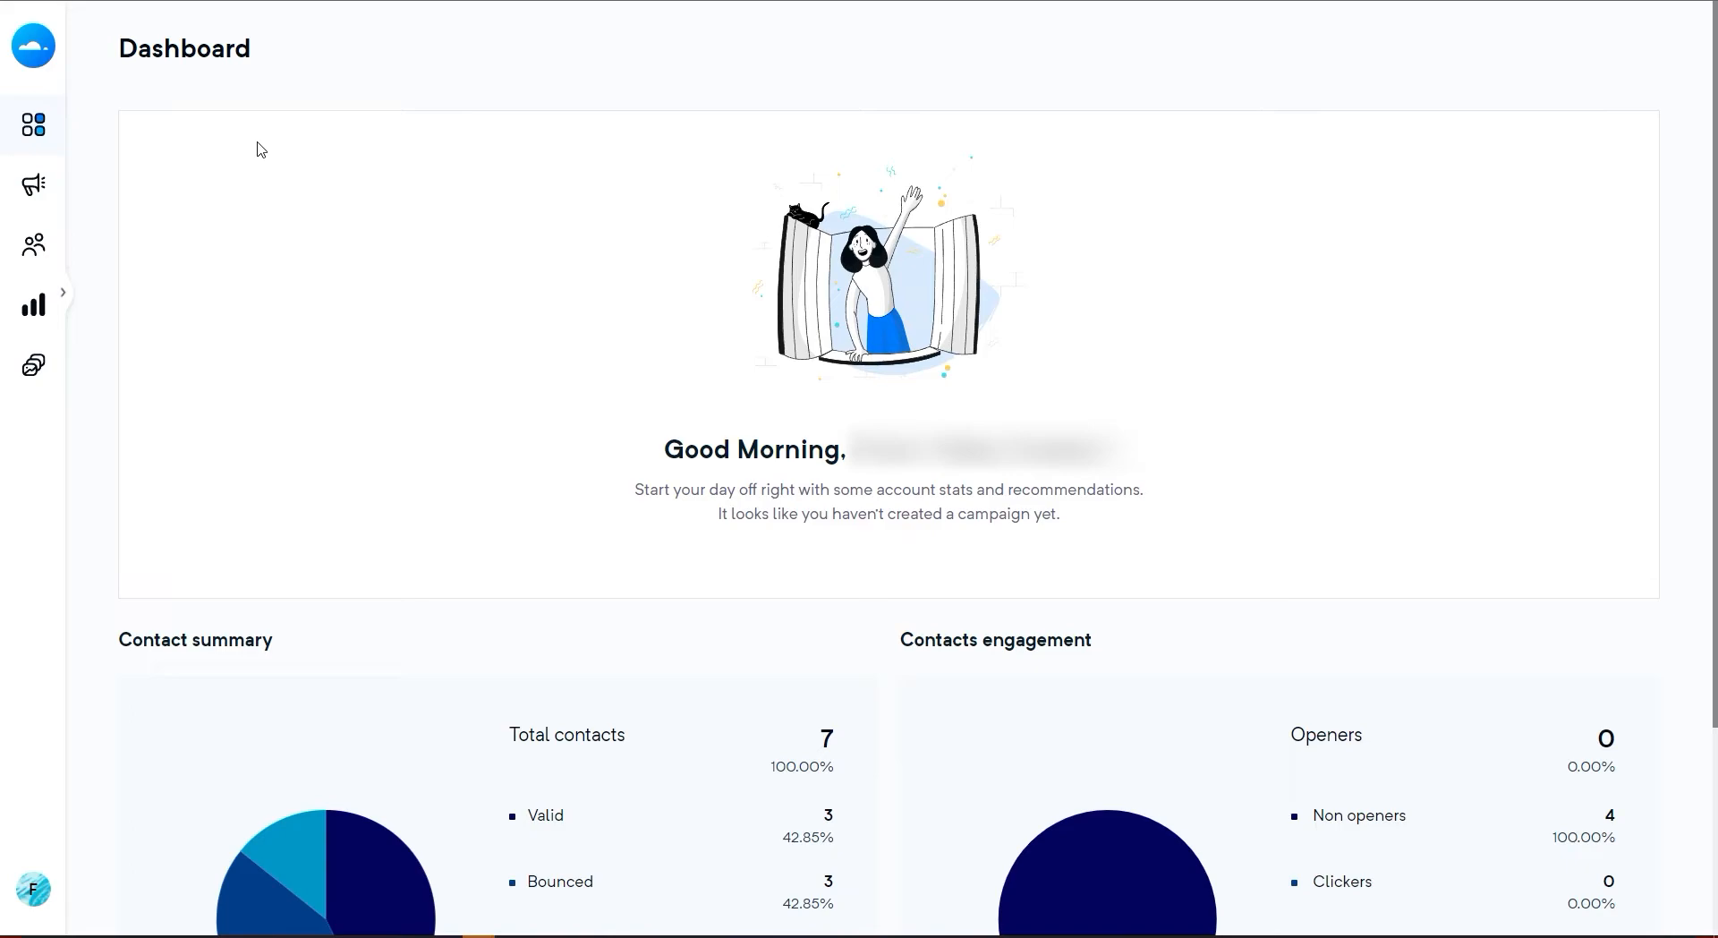
# Go to the audience segments area and start creating a new segment
pyautogui.moveTo(46, 127)
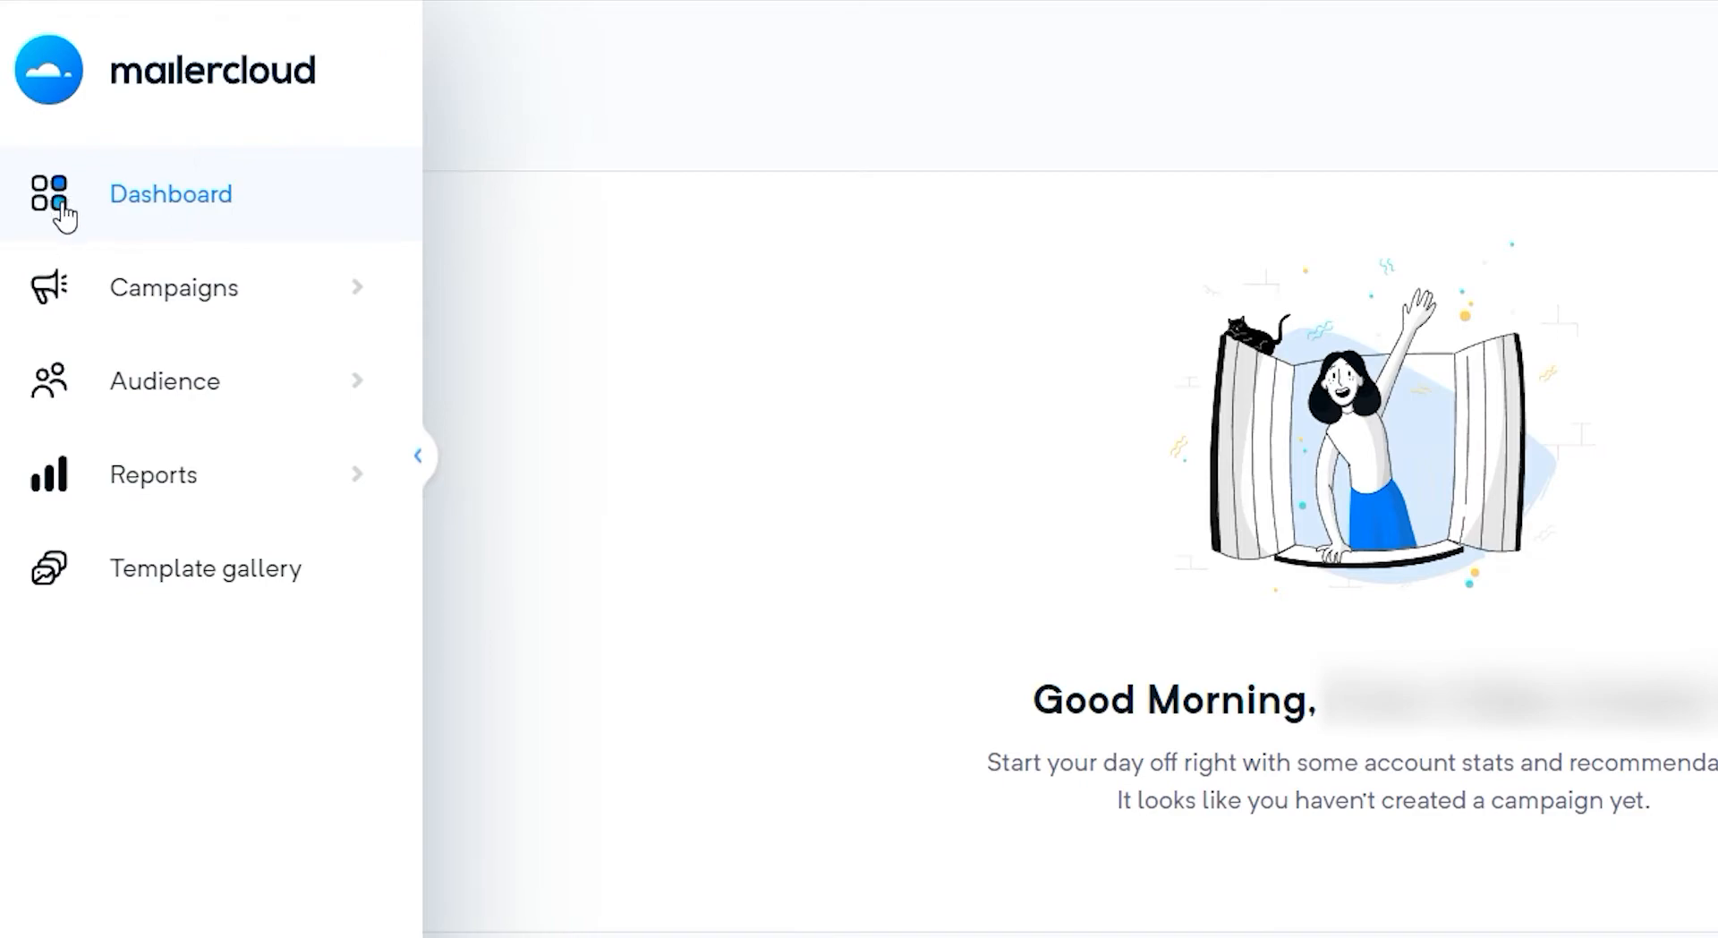
pyautogui.click(86, 399)
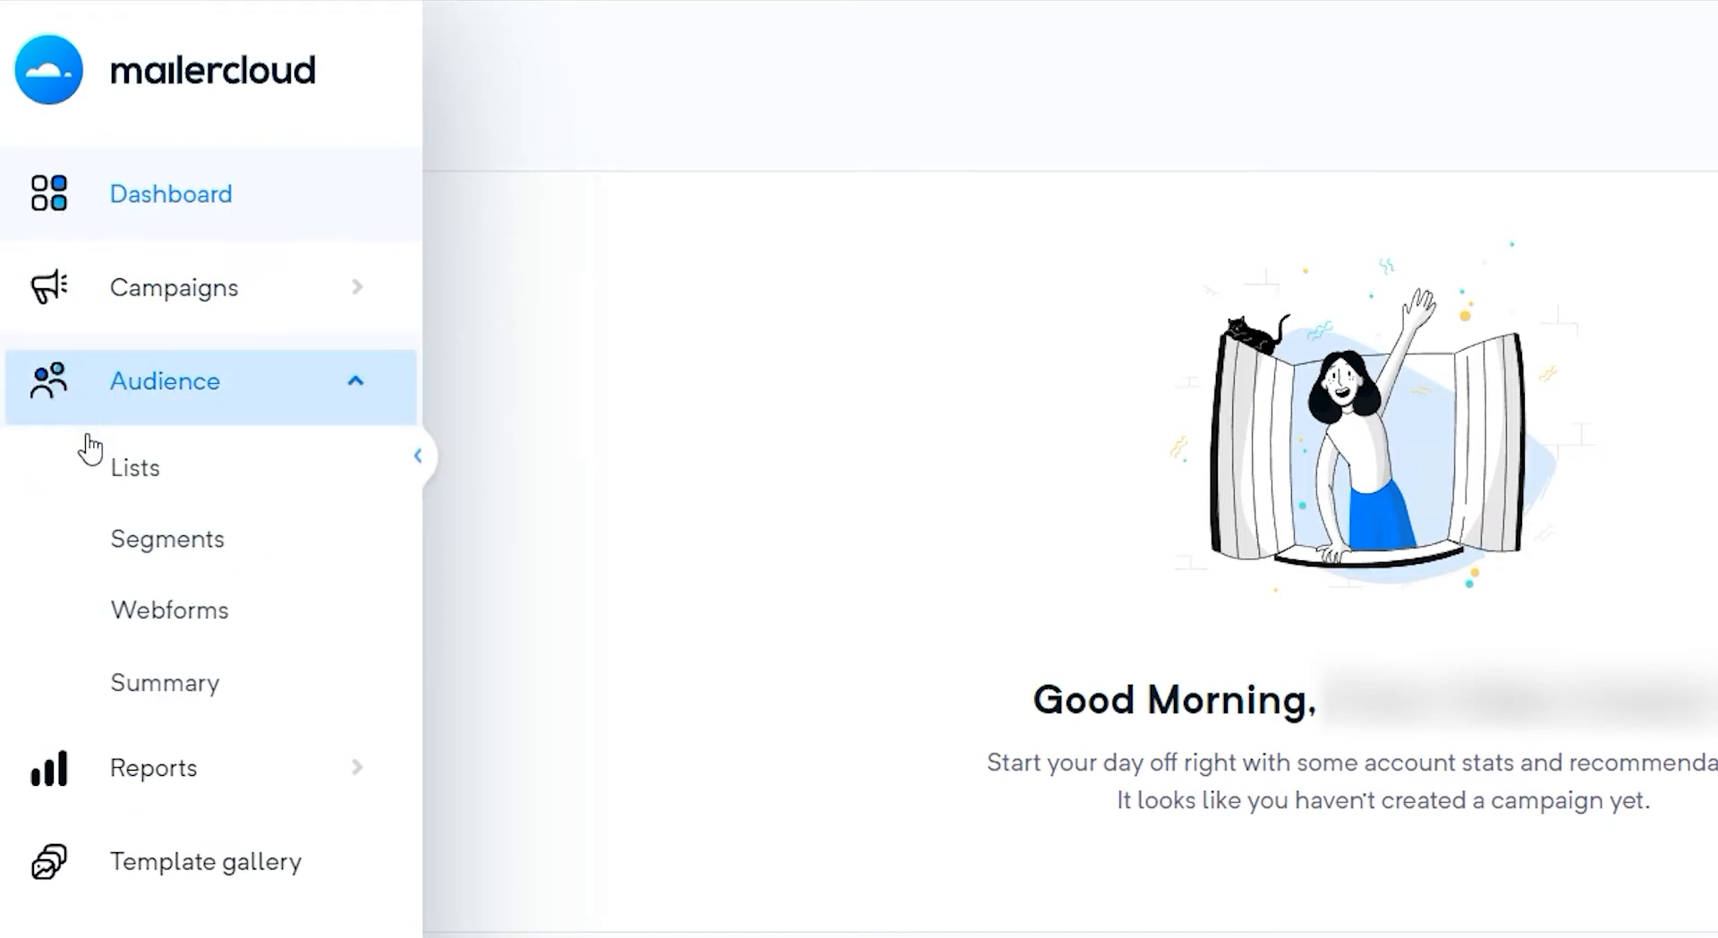
pyautogui.click(100, 551)
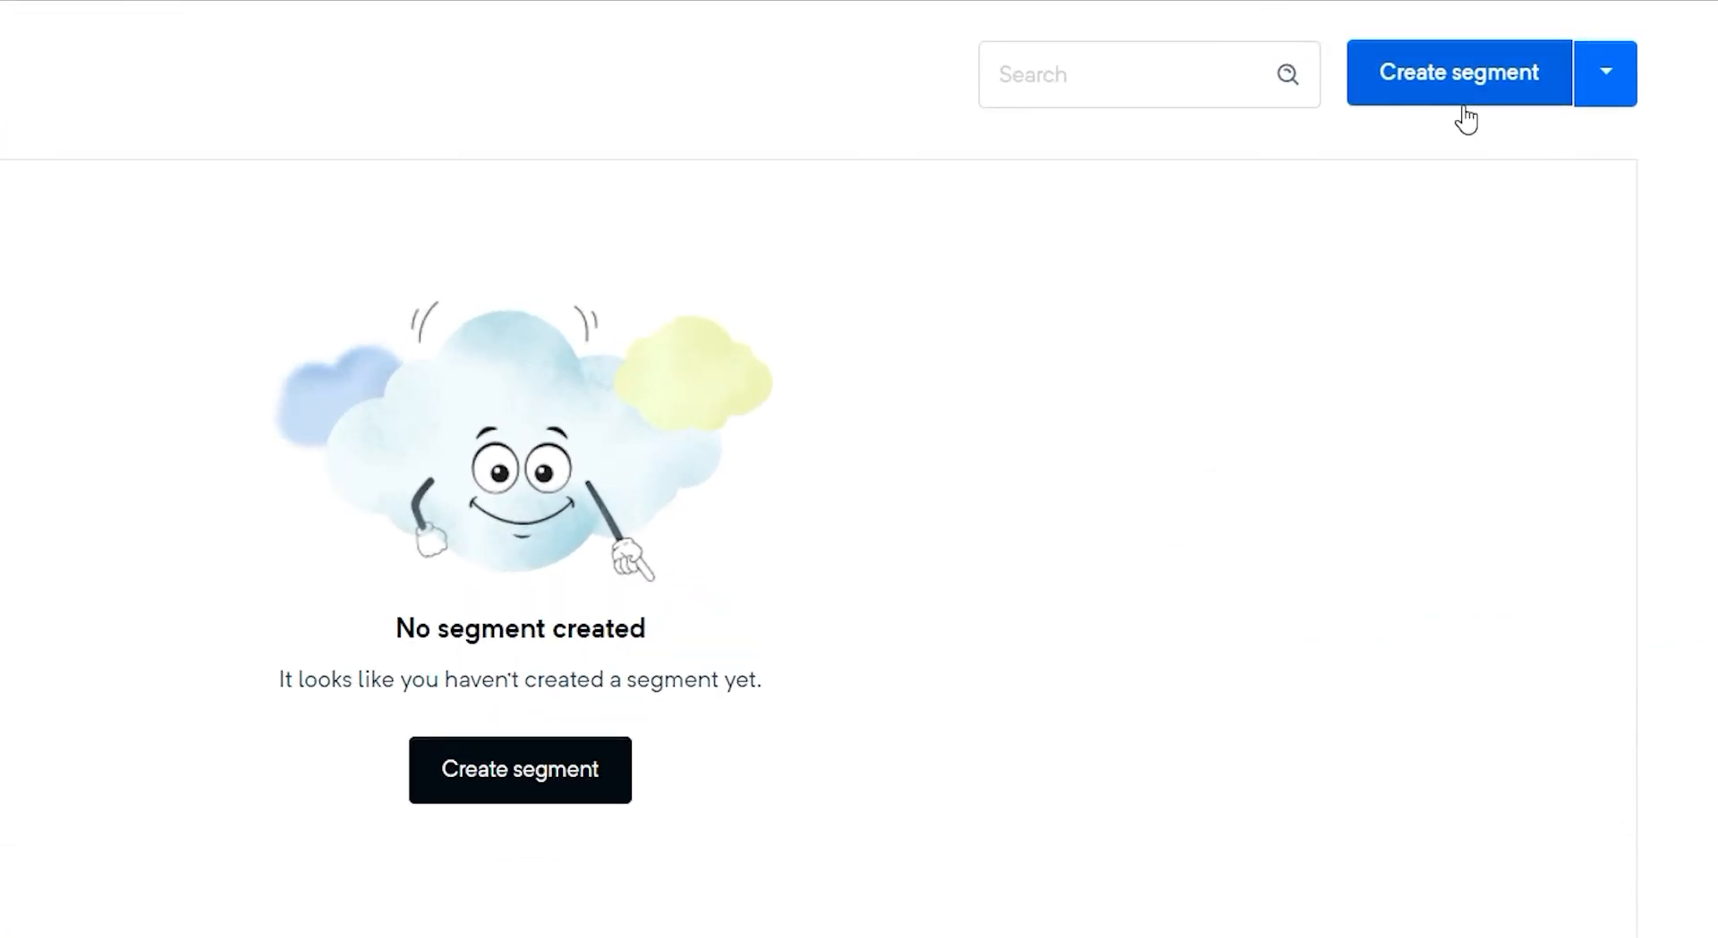
pyautogui.click(1463, 107)
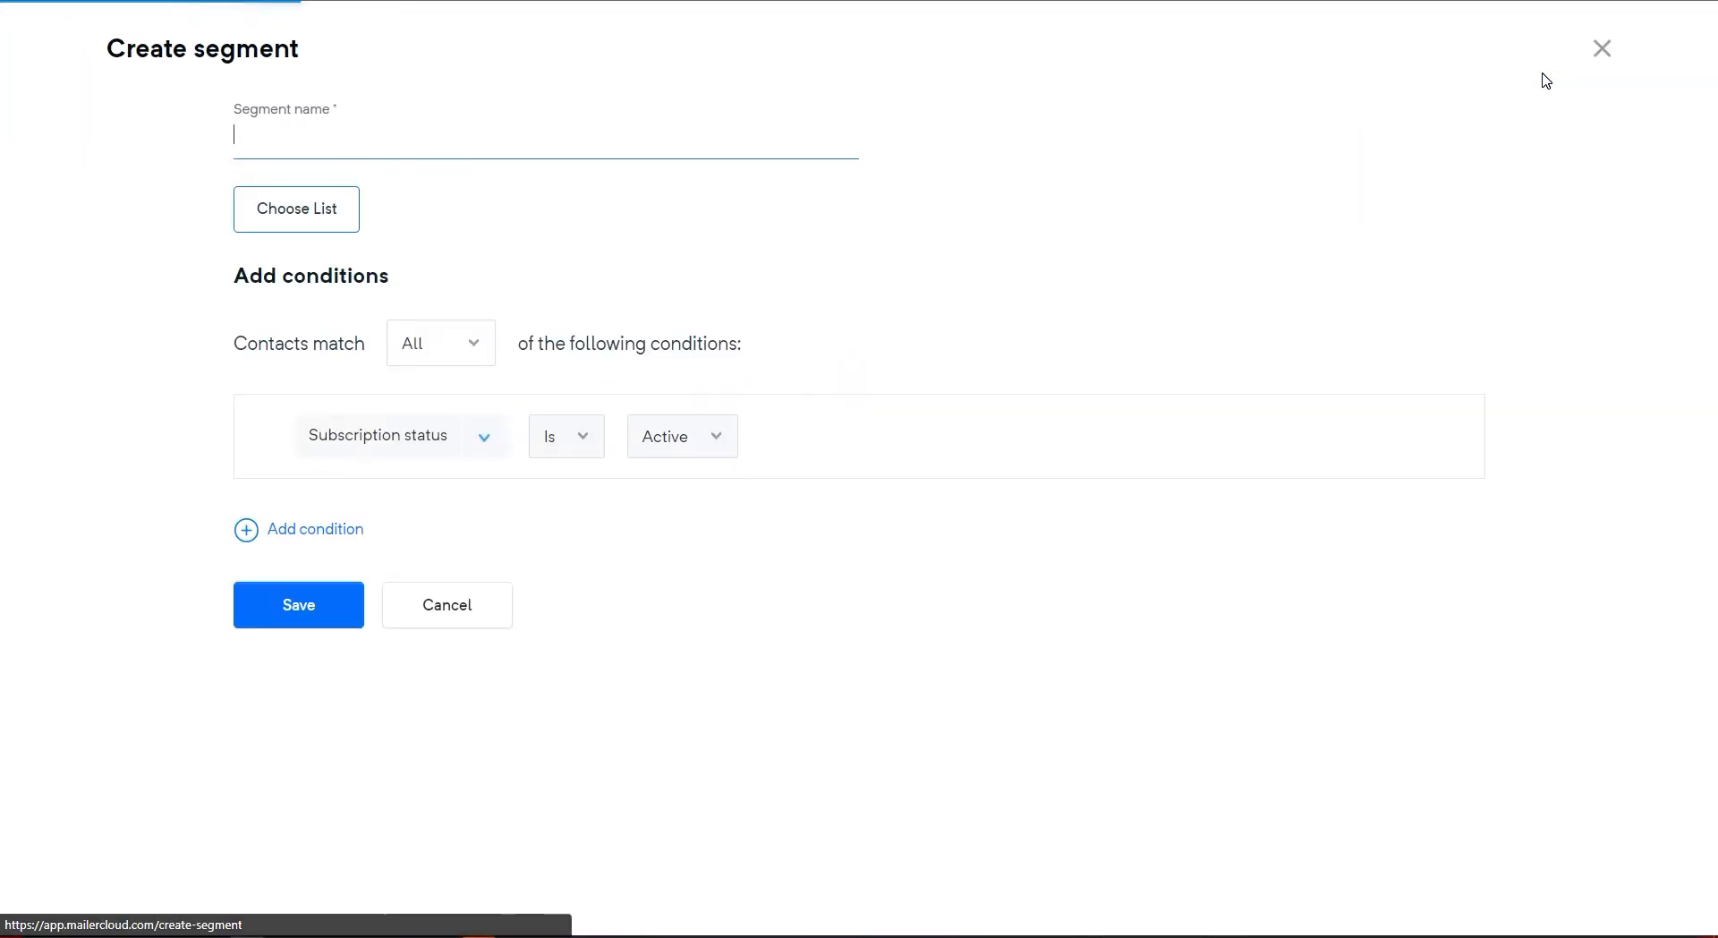
# Name the segment "1st Segment" and choose Demo List and Demo List 2 as its source lists
pyautogui.write('1')
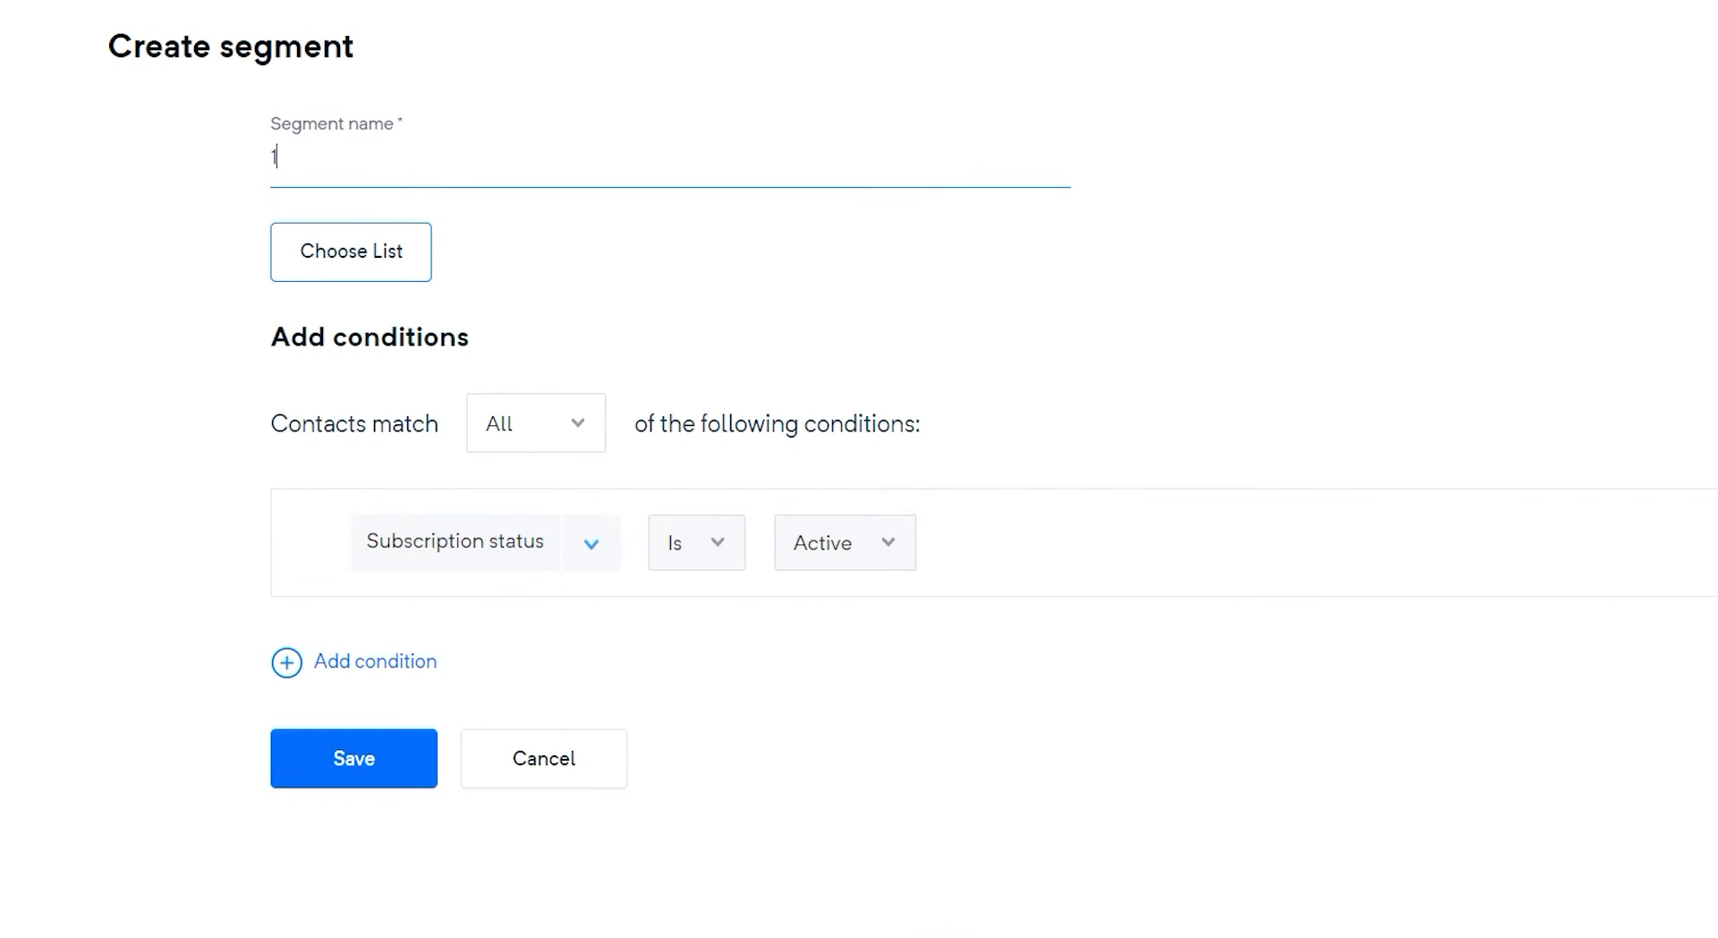
pyautogui.write('st Segment')
pyautogui.click(417, 255)
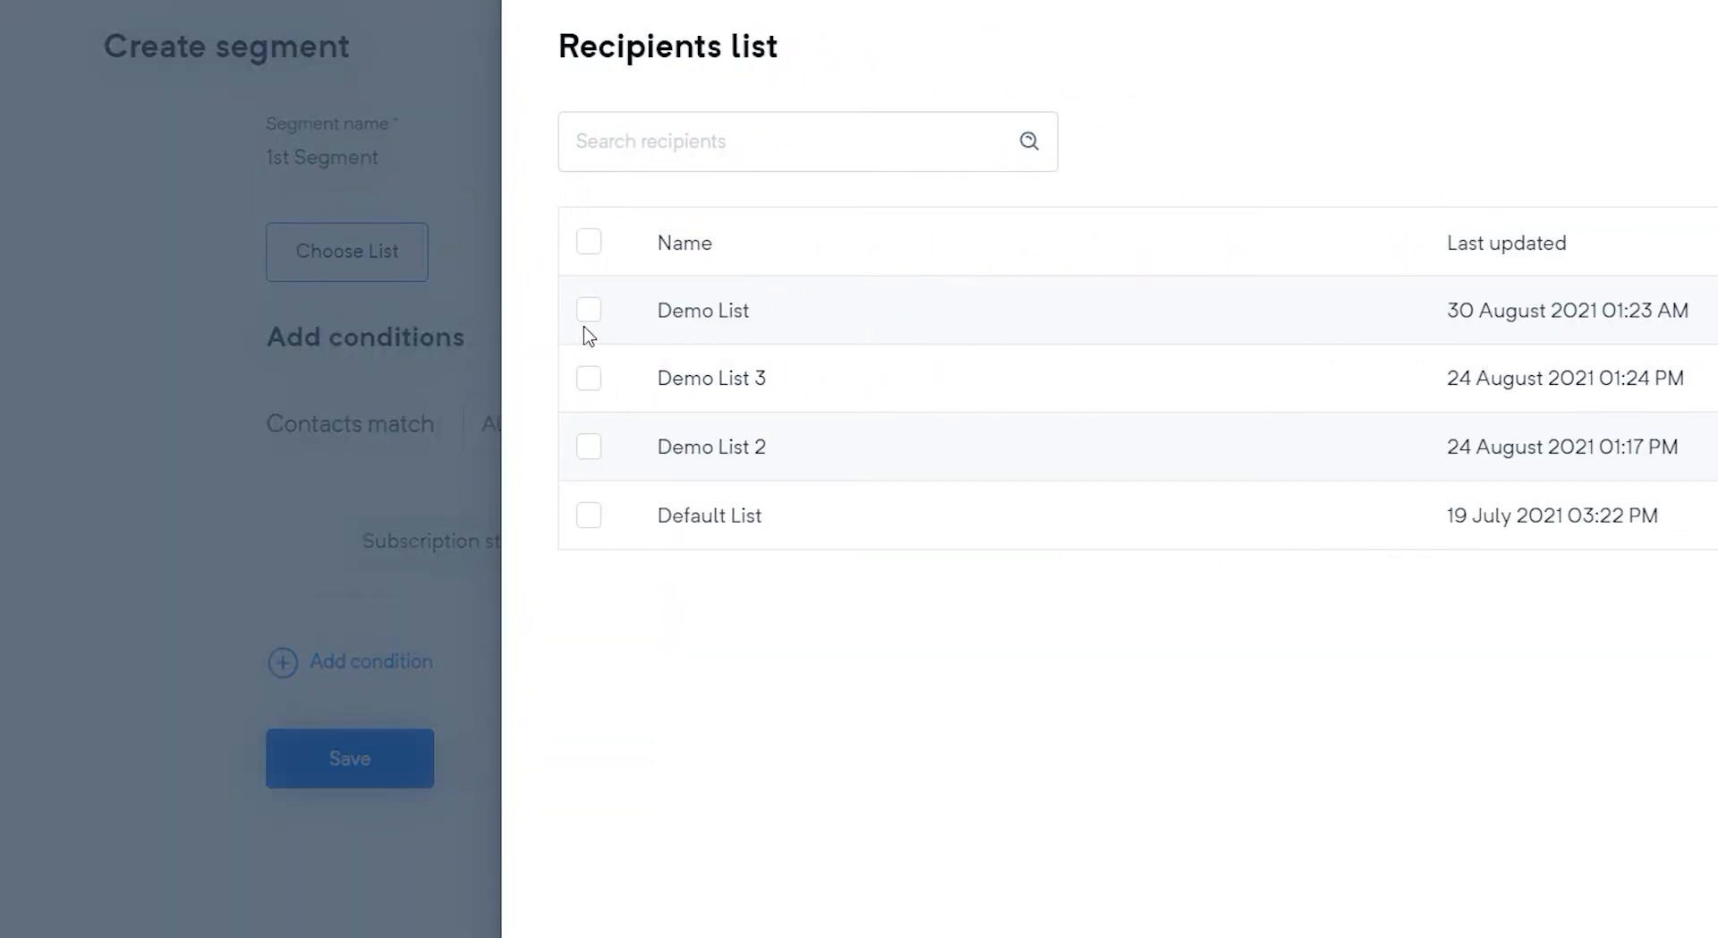
pyautogui.click(589, 313)
pyautogui.click(589, 448)
pyautogui.click(625, 918)
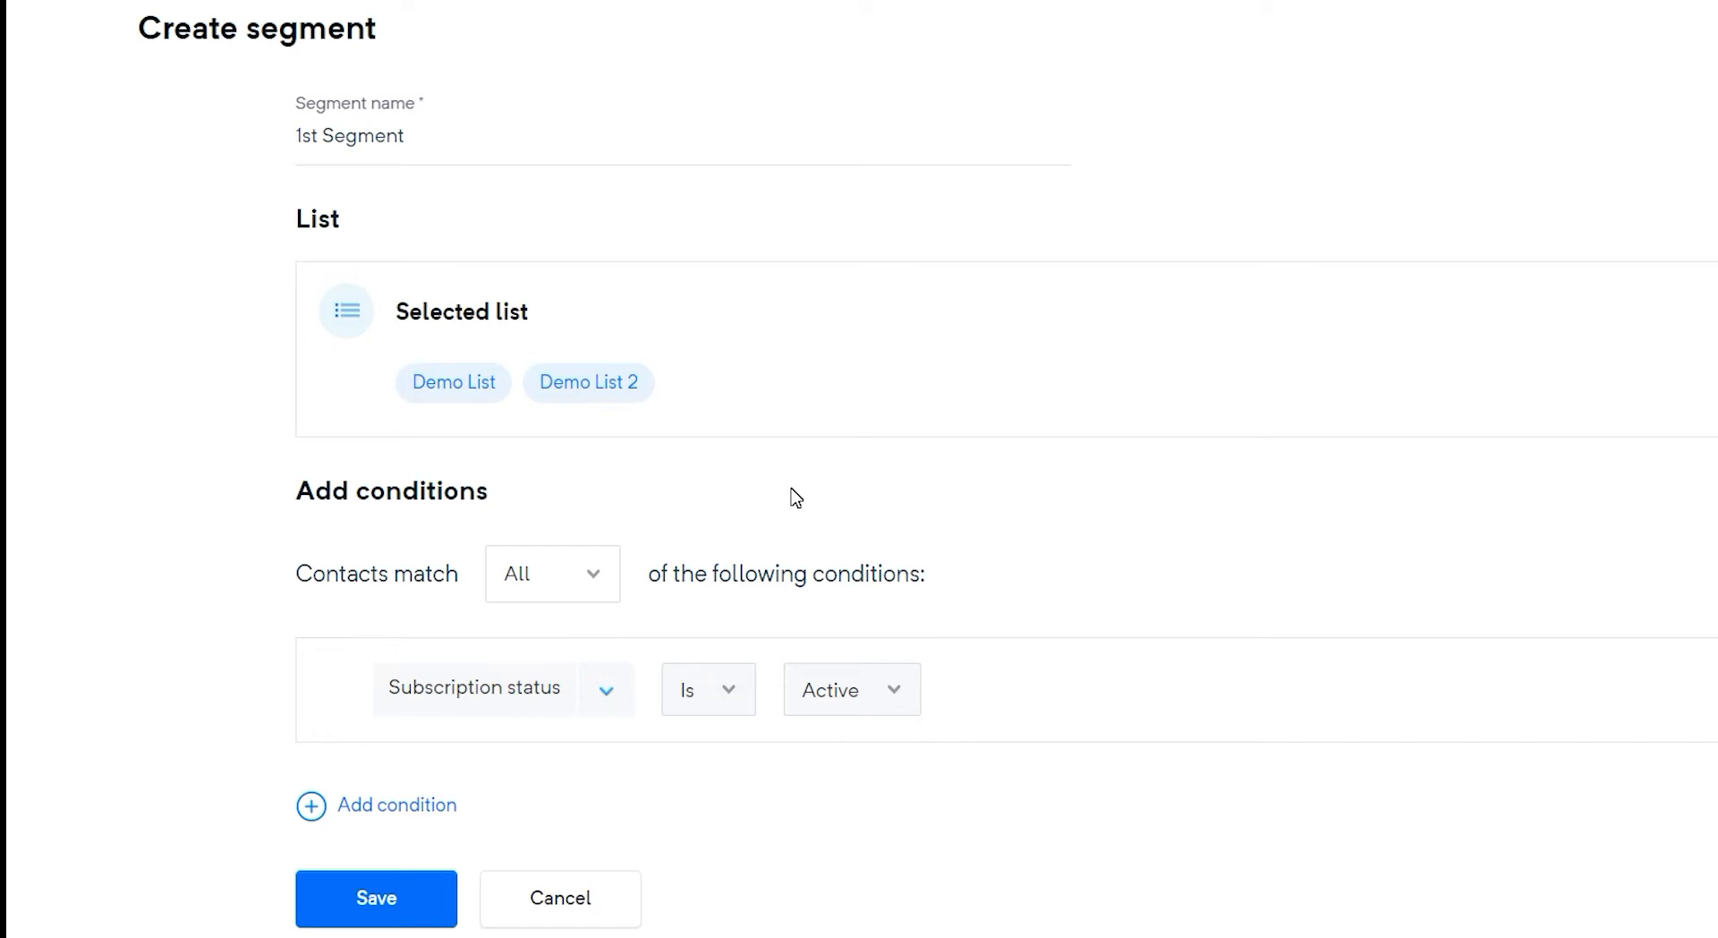
# Set contacts to match Any of the conditions
pyautogui.click(601, 577)
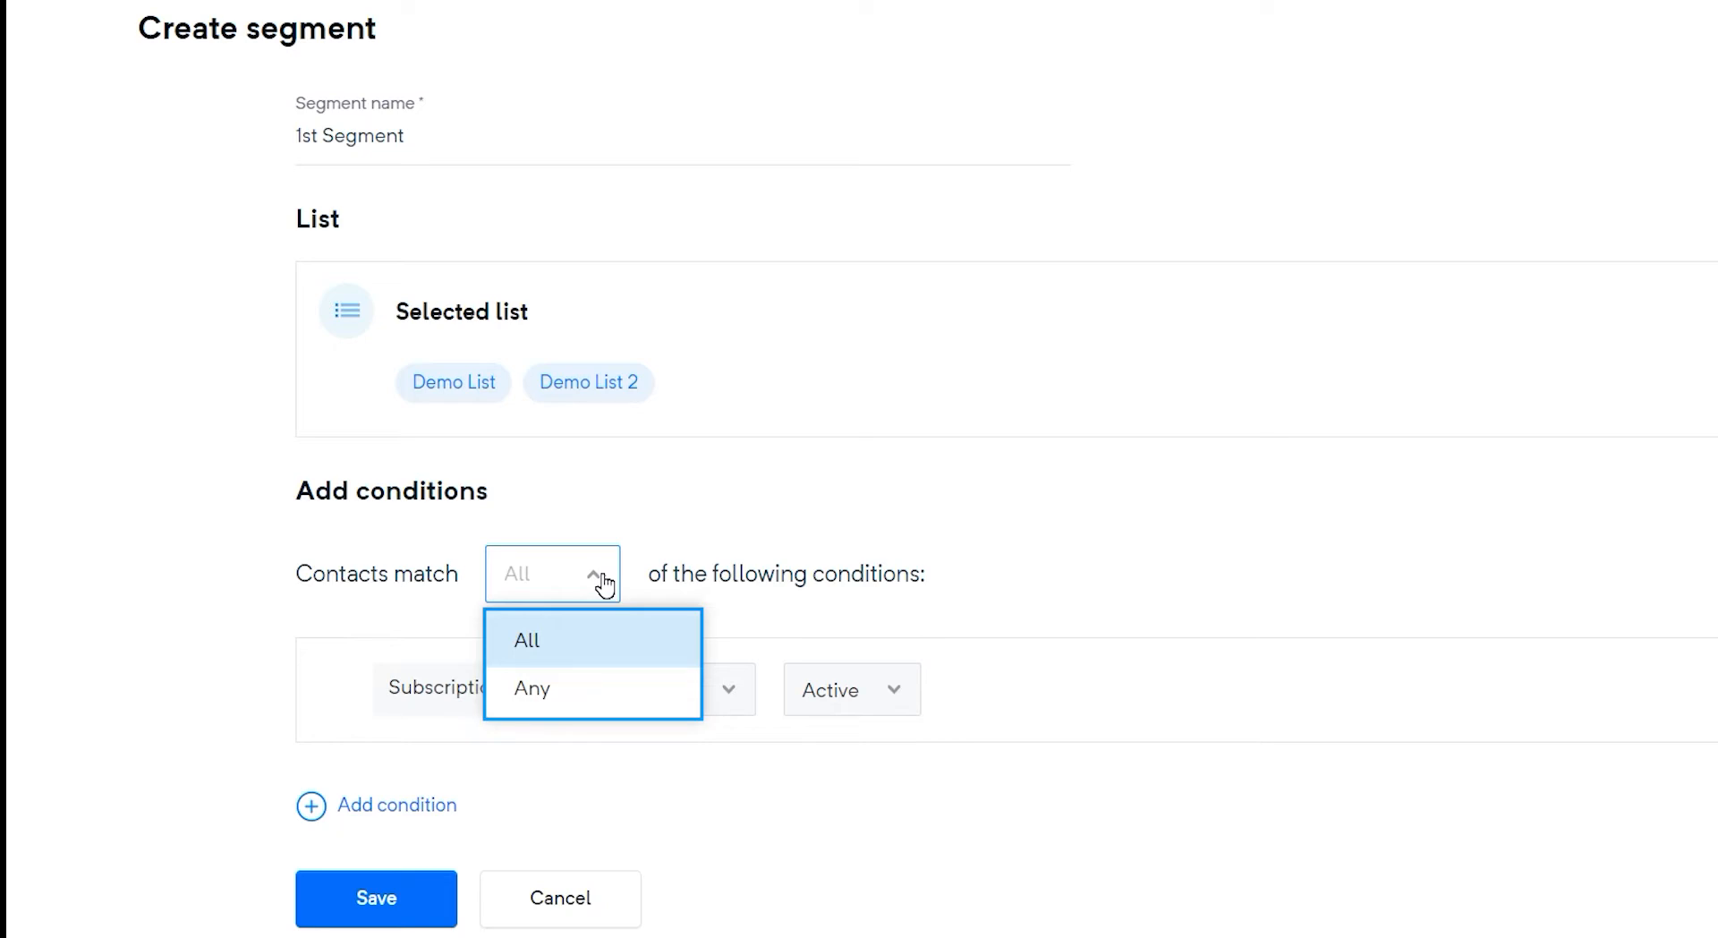
pyautogui.press('Down')
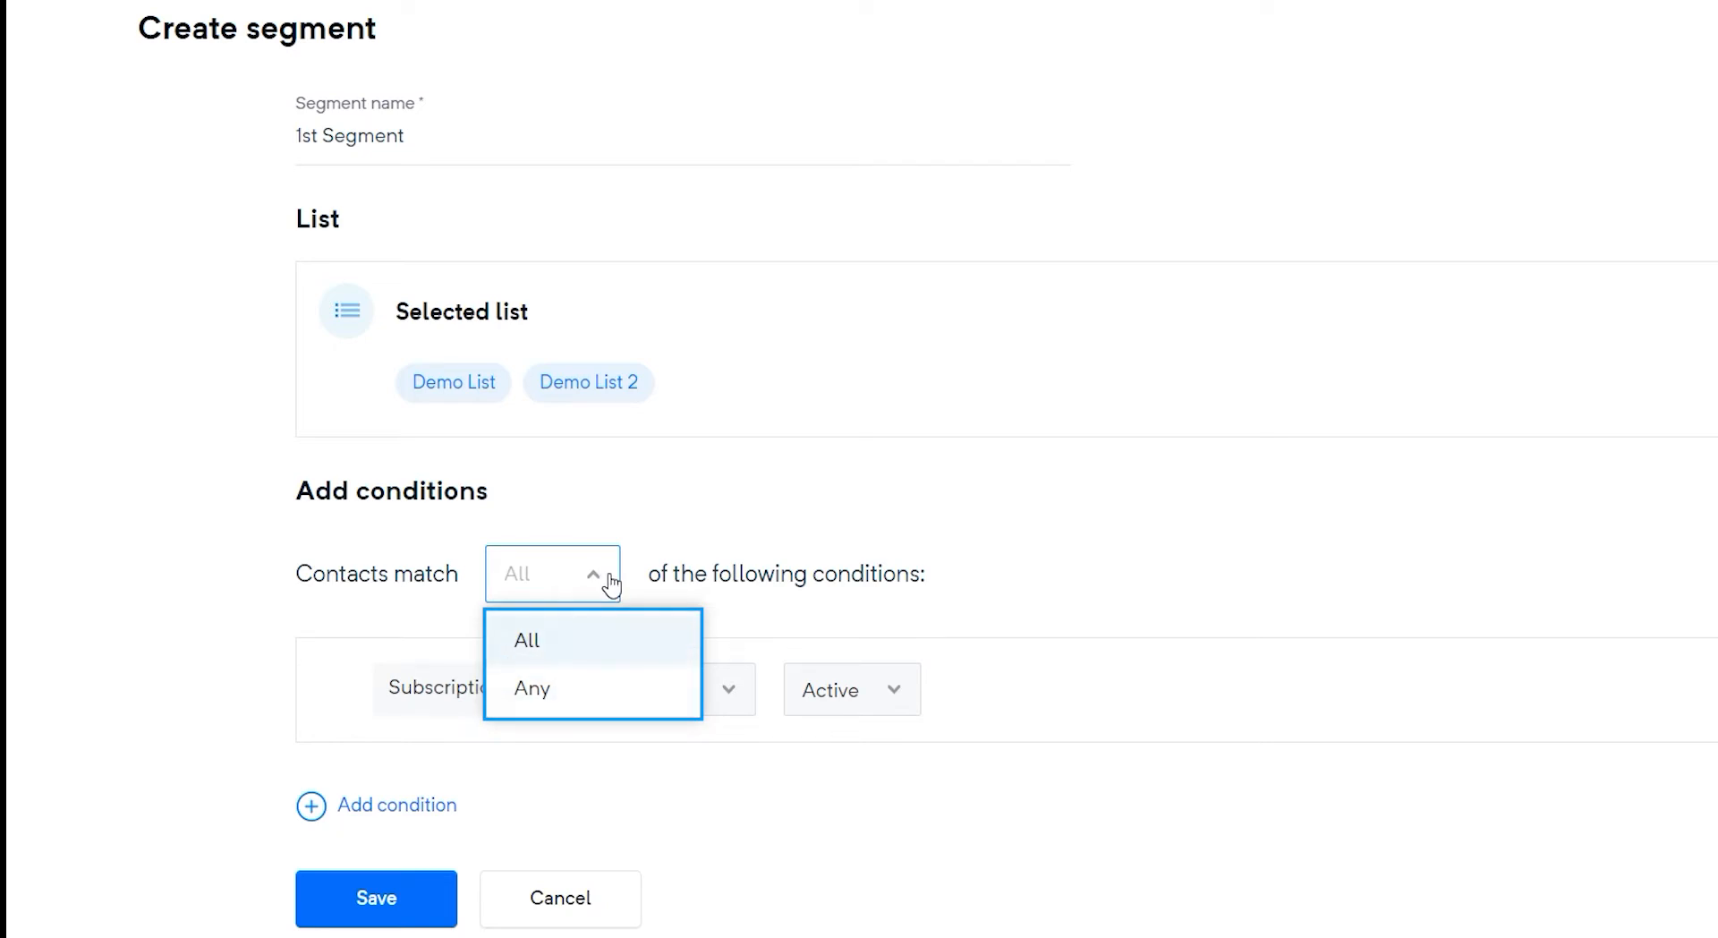
pyautogui.click(669, 699)
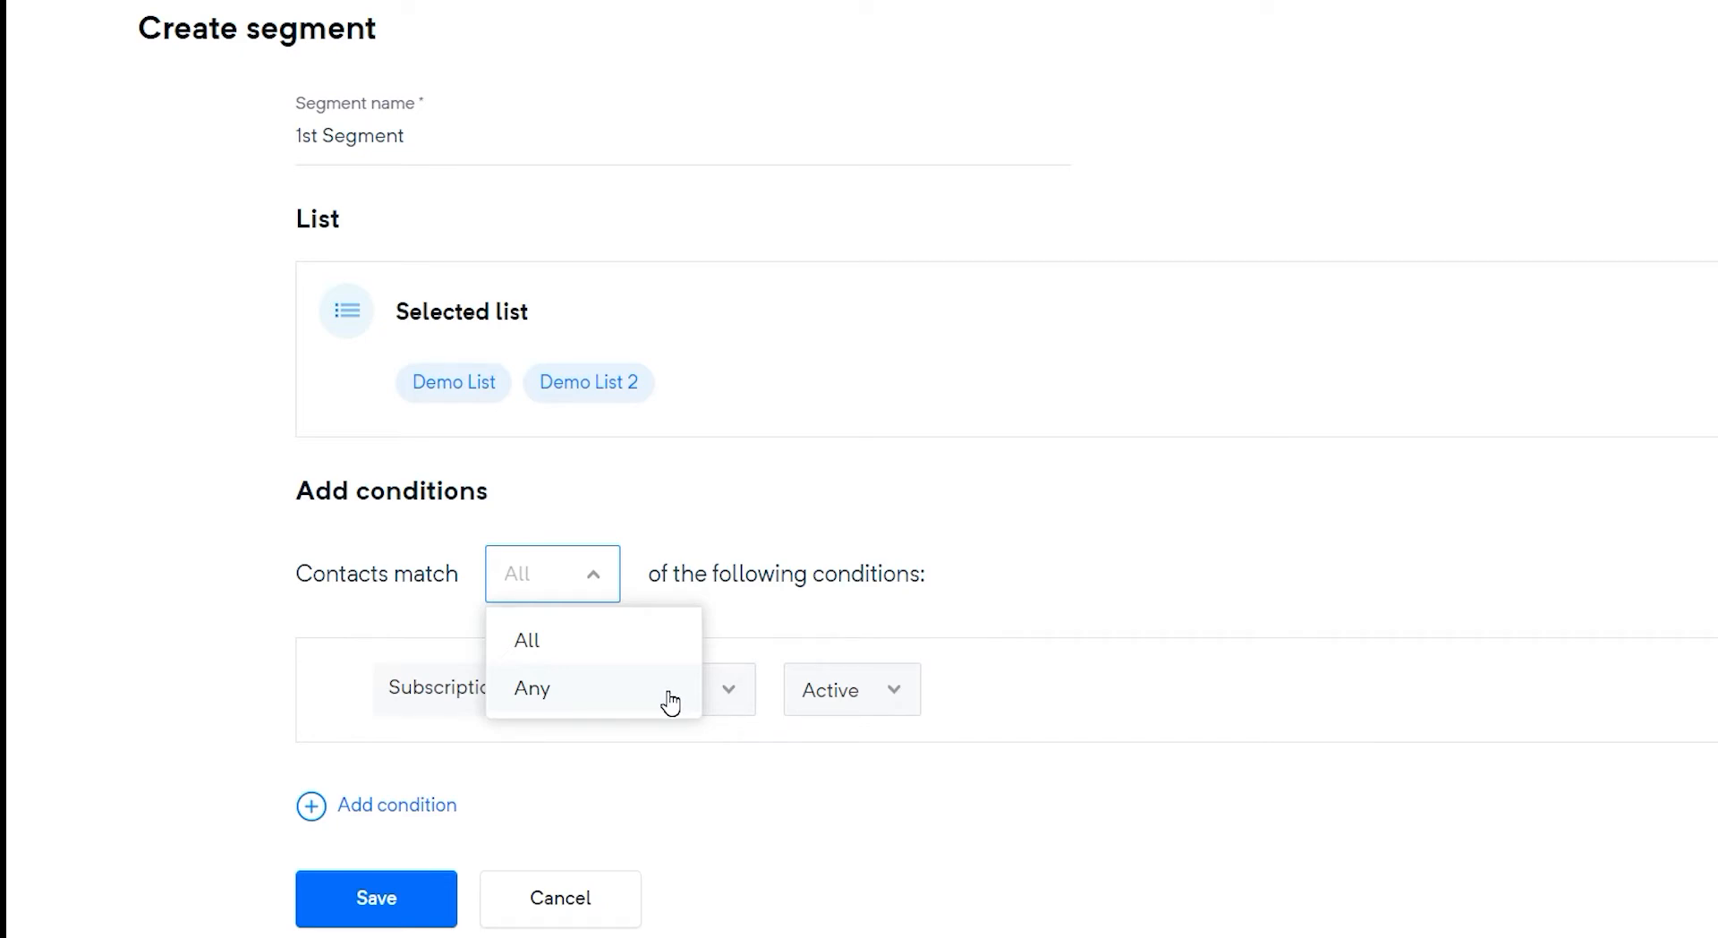
pyautogui.click(670, 699)
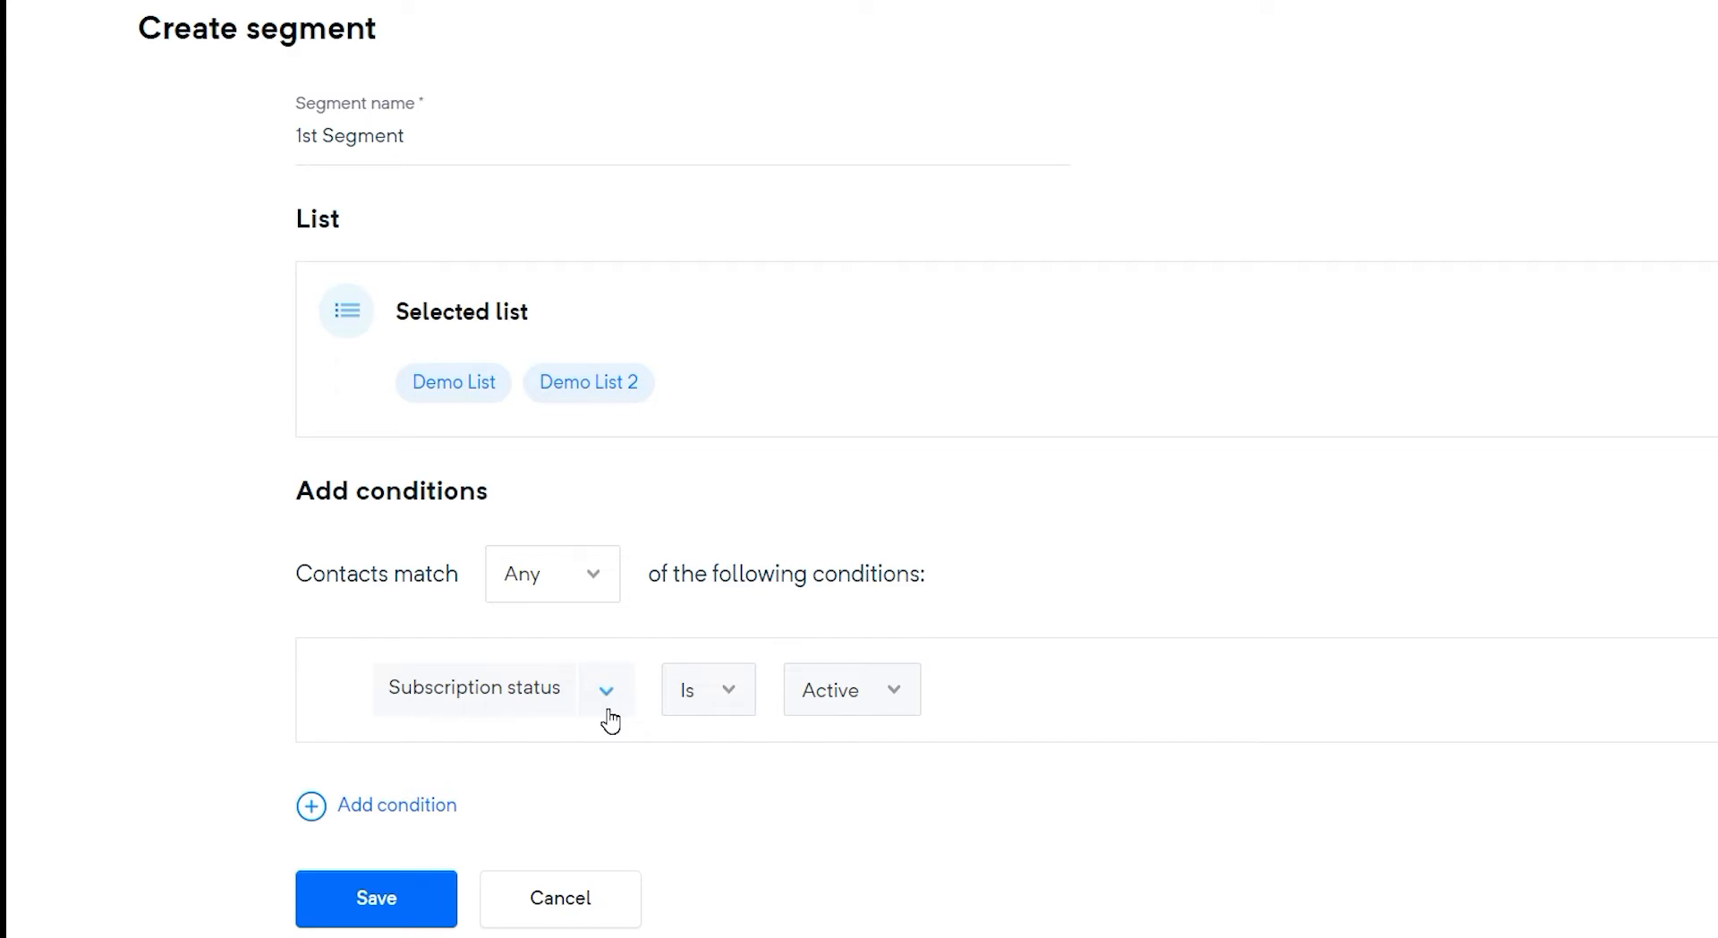
# Set the first condition to Domain Equals gmail.com
pyautogui.scroll(-1, 608, 716)
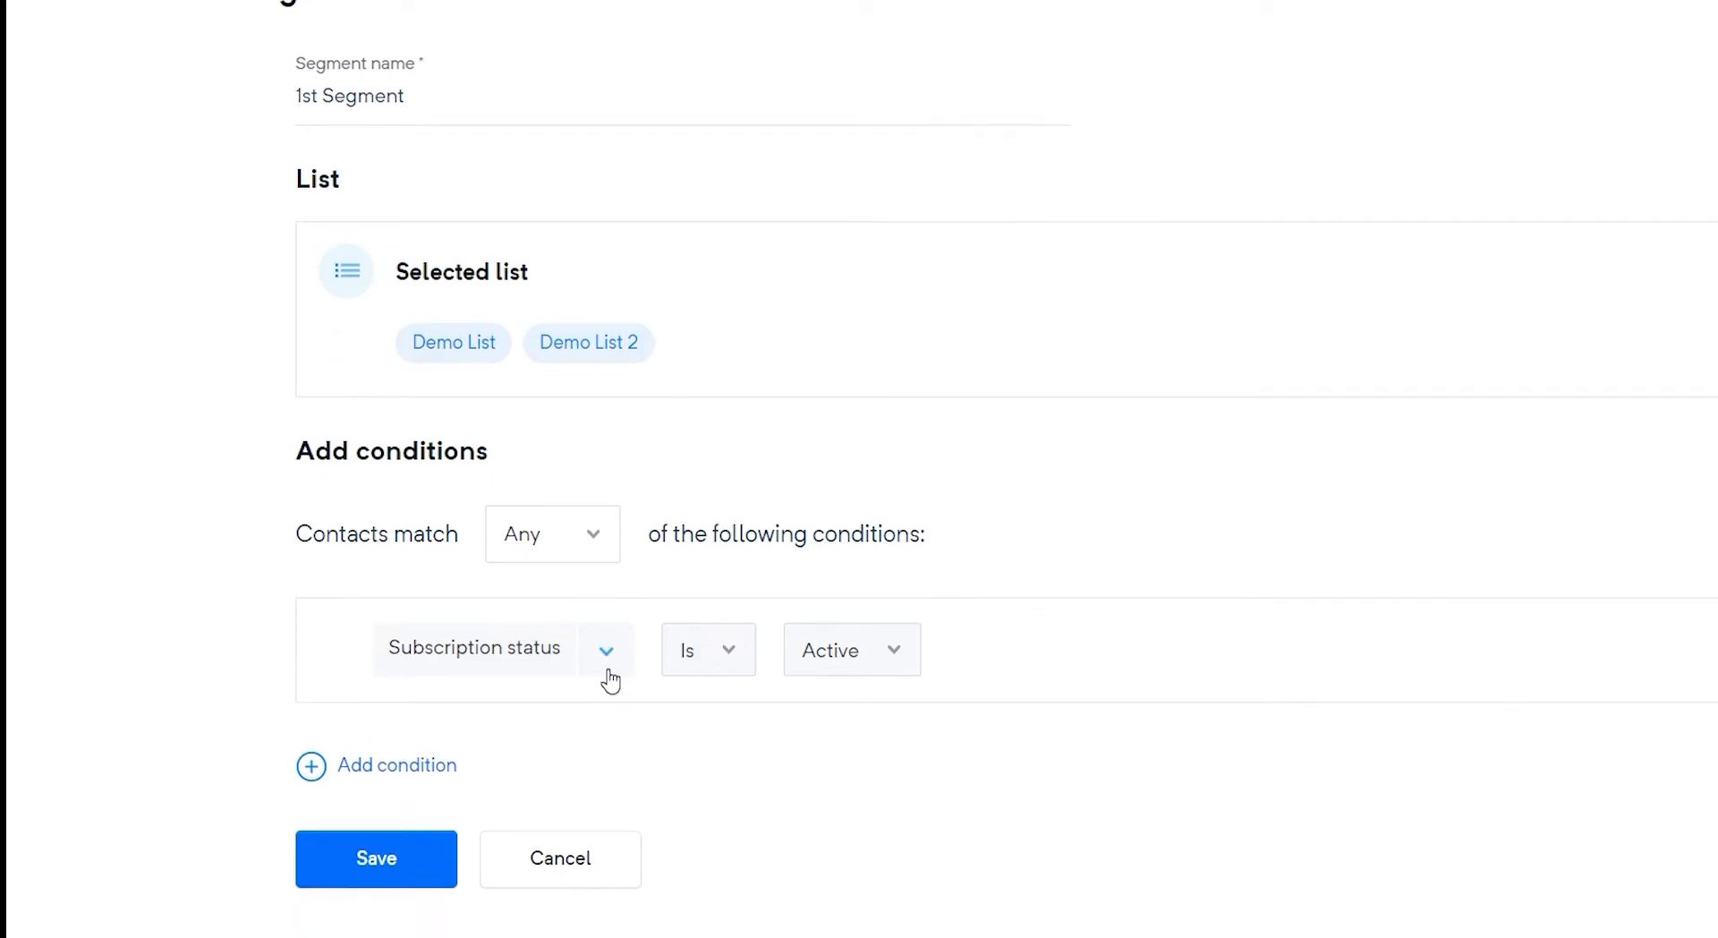
pyautogui.click(605, 617)
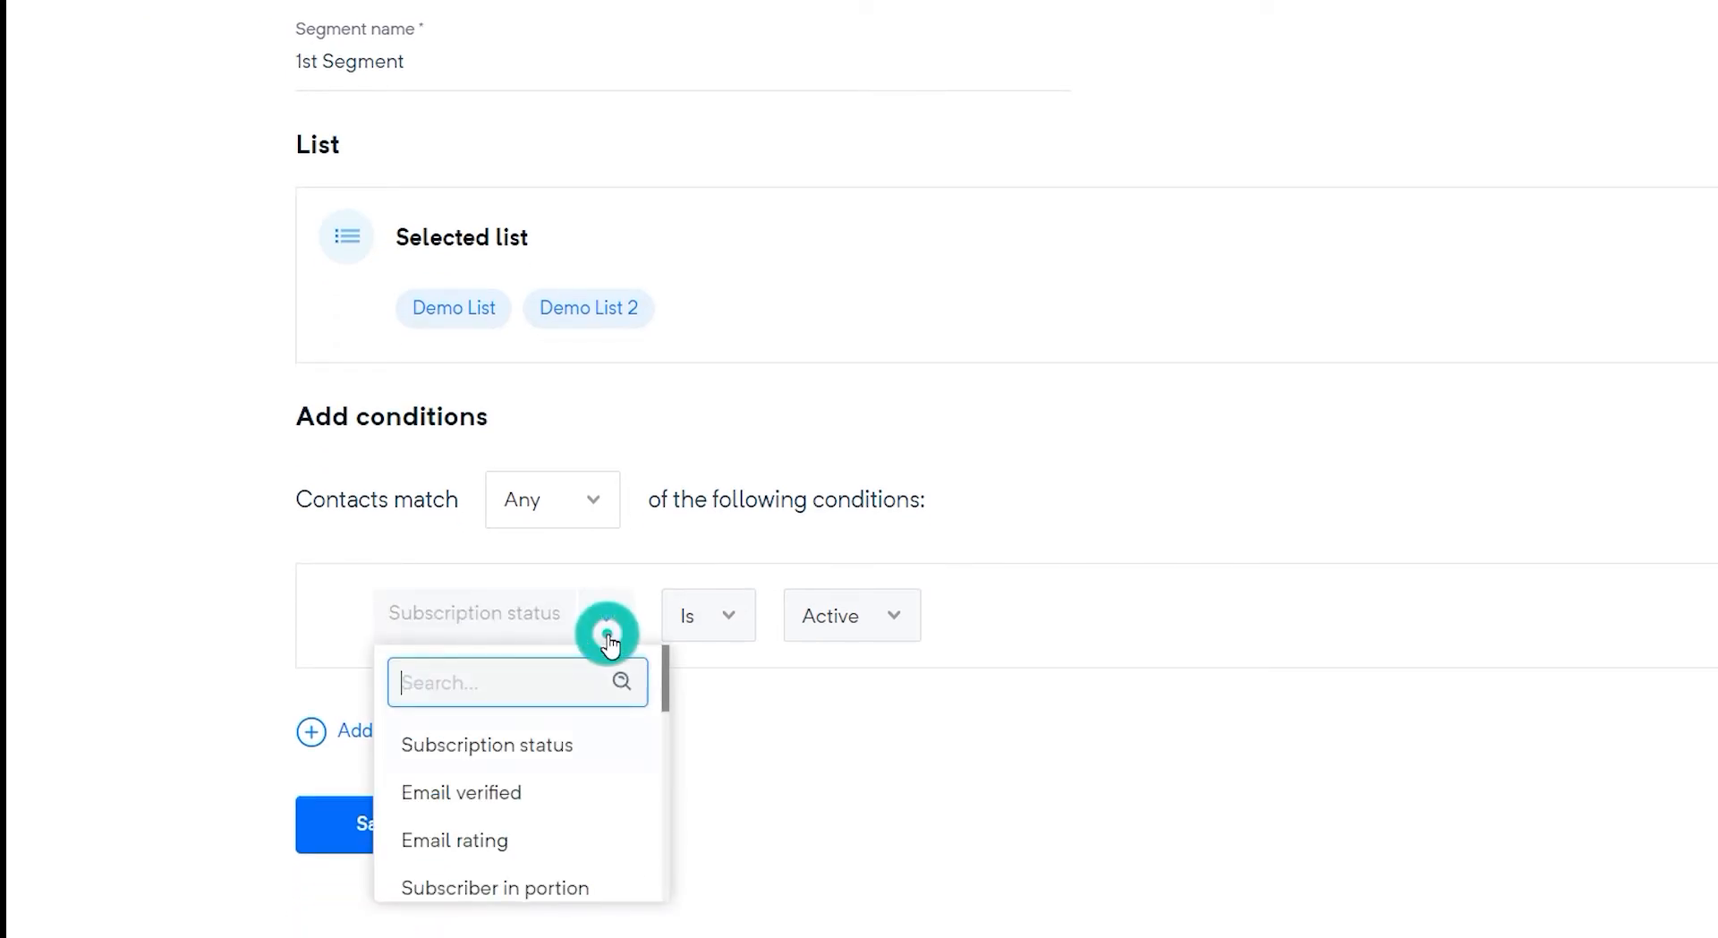
pyautogui.click(627, 747)
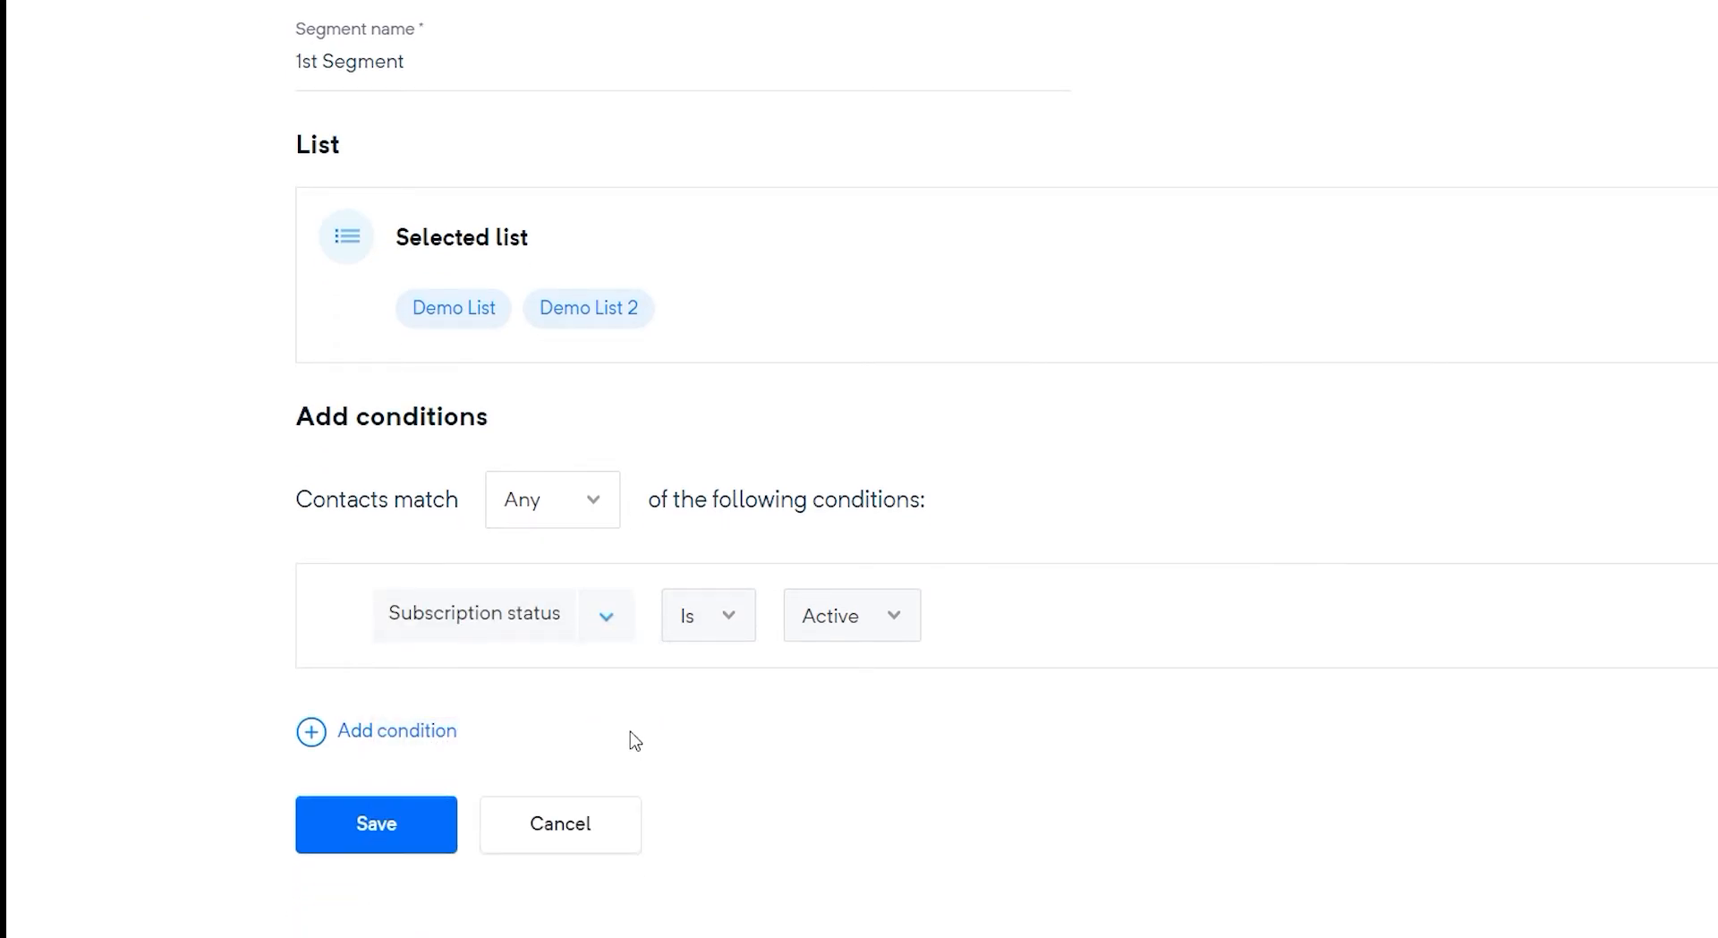
pyautogui.click(878, 629)
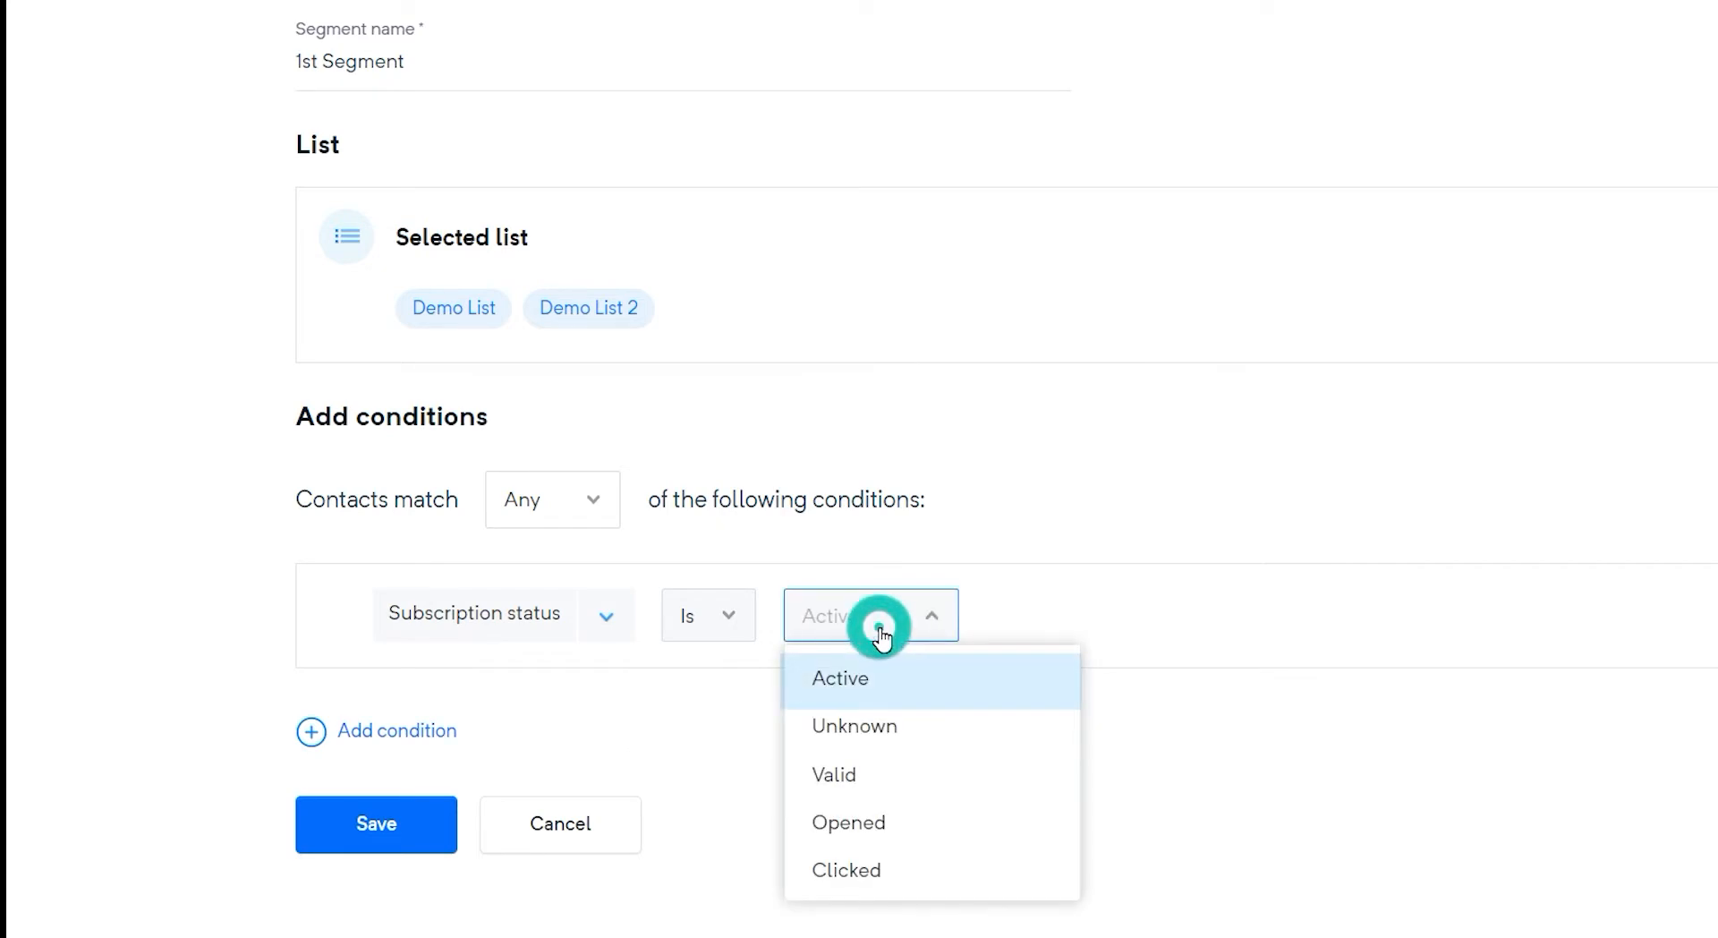
pyautogui.click(916, 676)
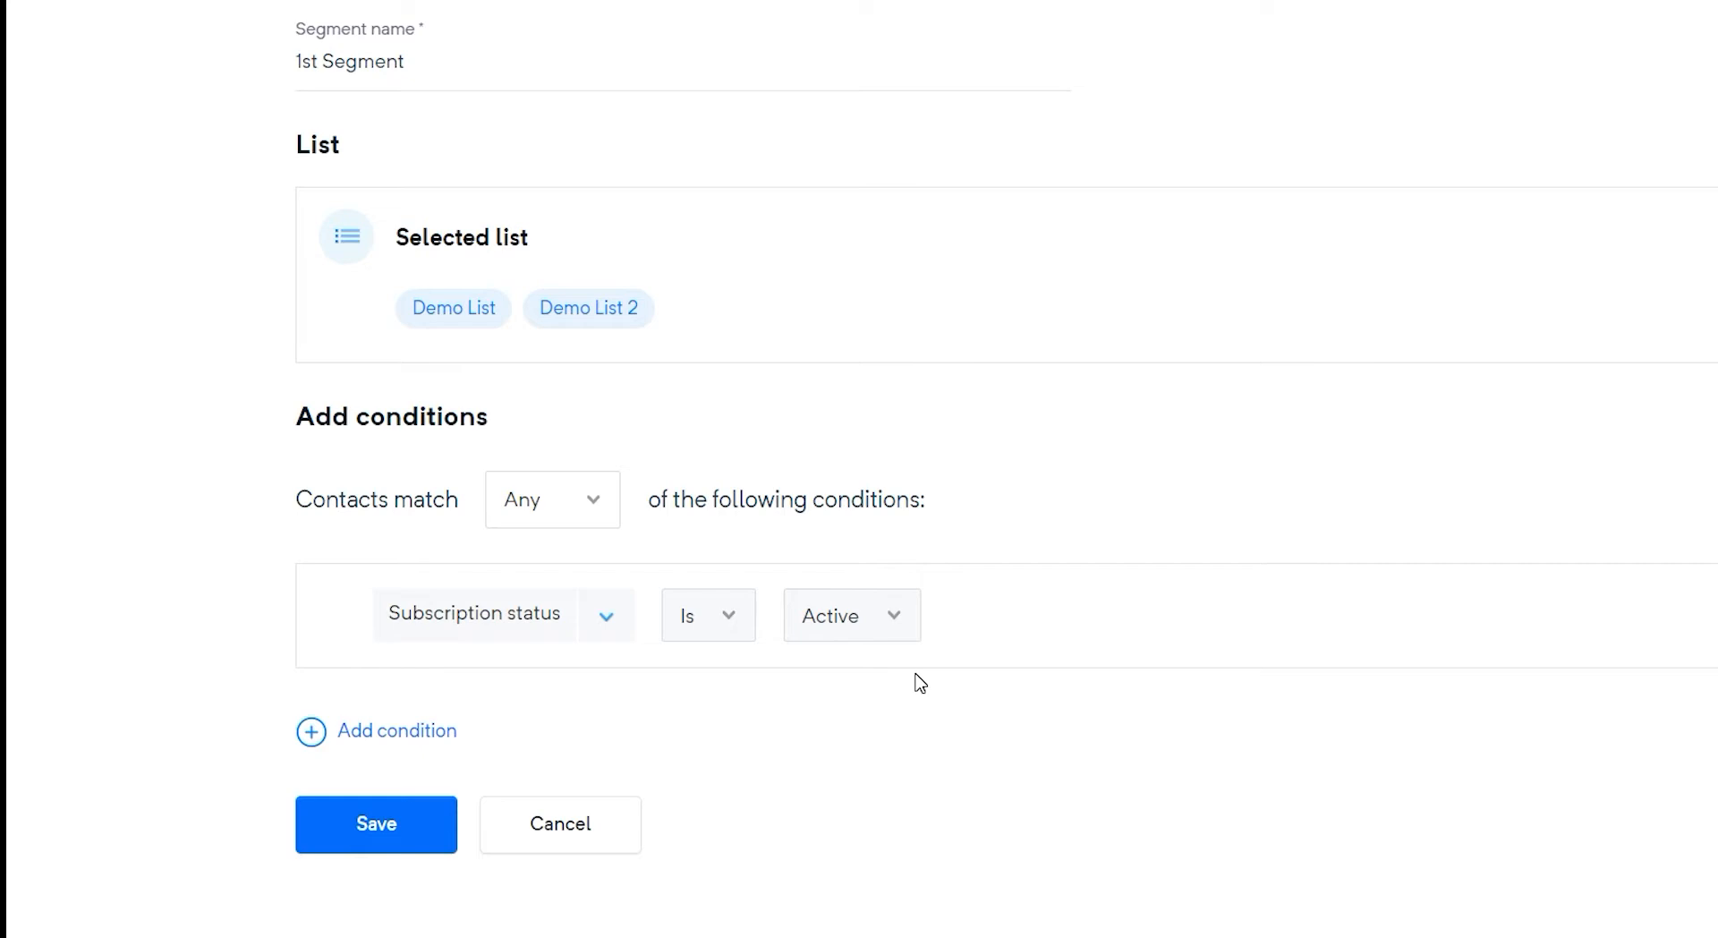
pyautogui.click(605, 626)
pyautogui.scroll(-3, 636, 736)
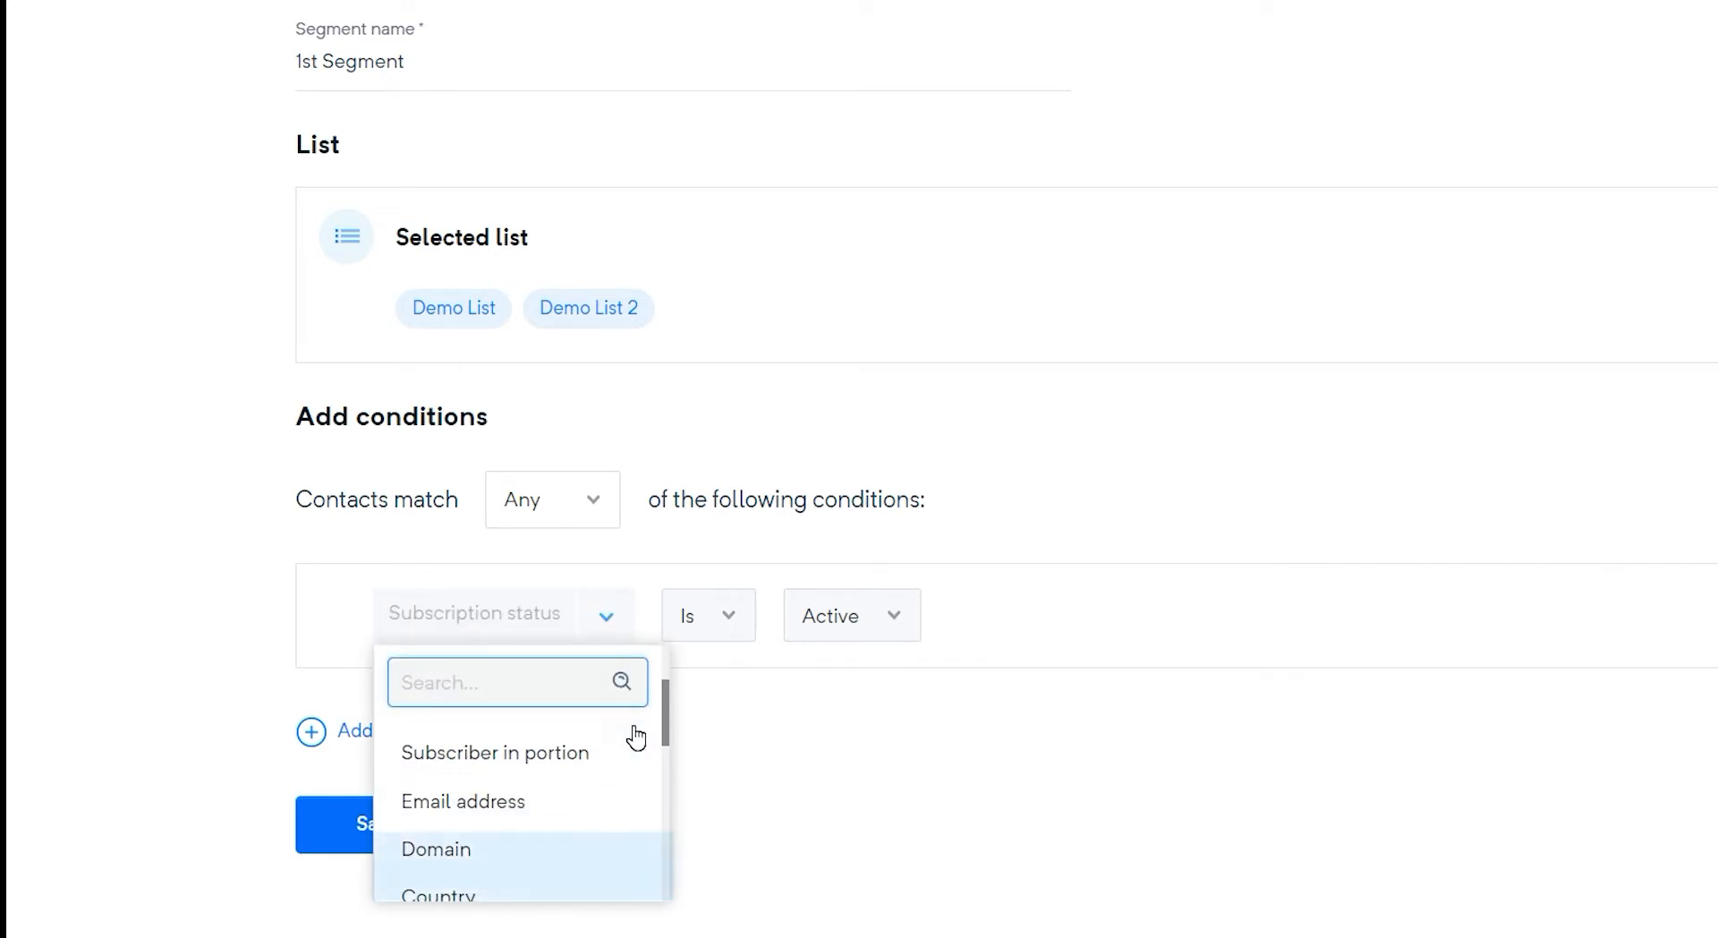
pyautogui.click(615, 855)
pyautogui.click(671, 626)
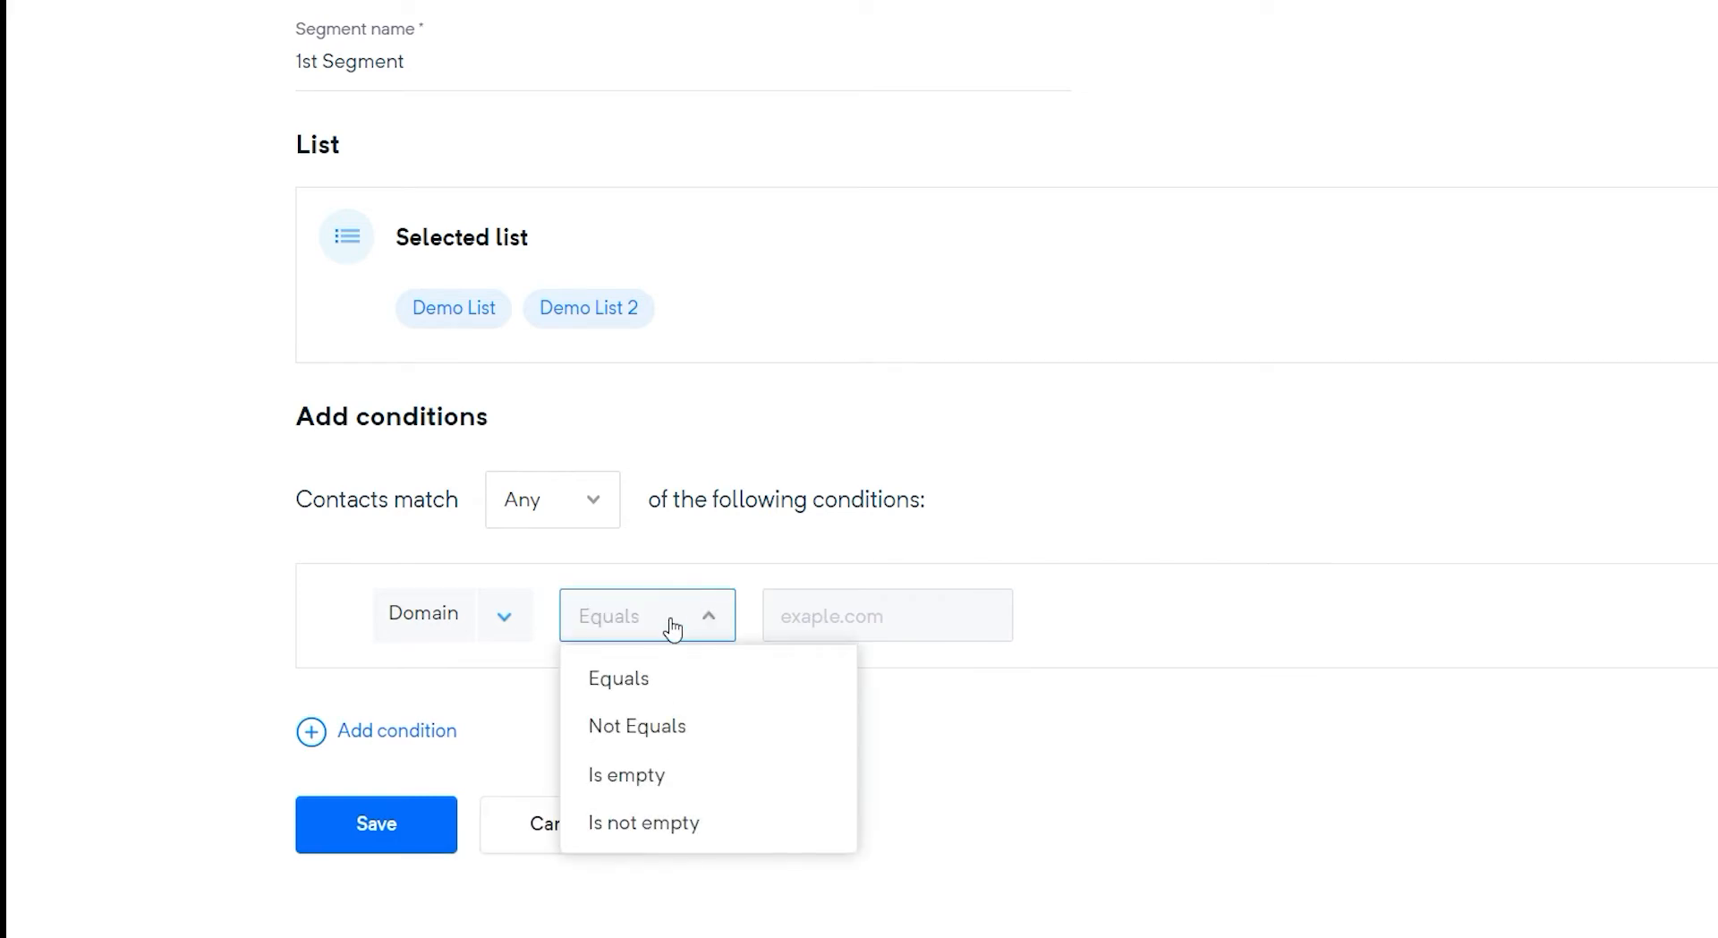
pyautogui.click(693, 676)
pyautogui.click(803, 636)
pyautogui.write('gmail.com')
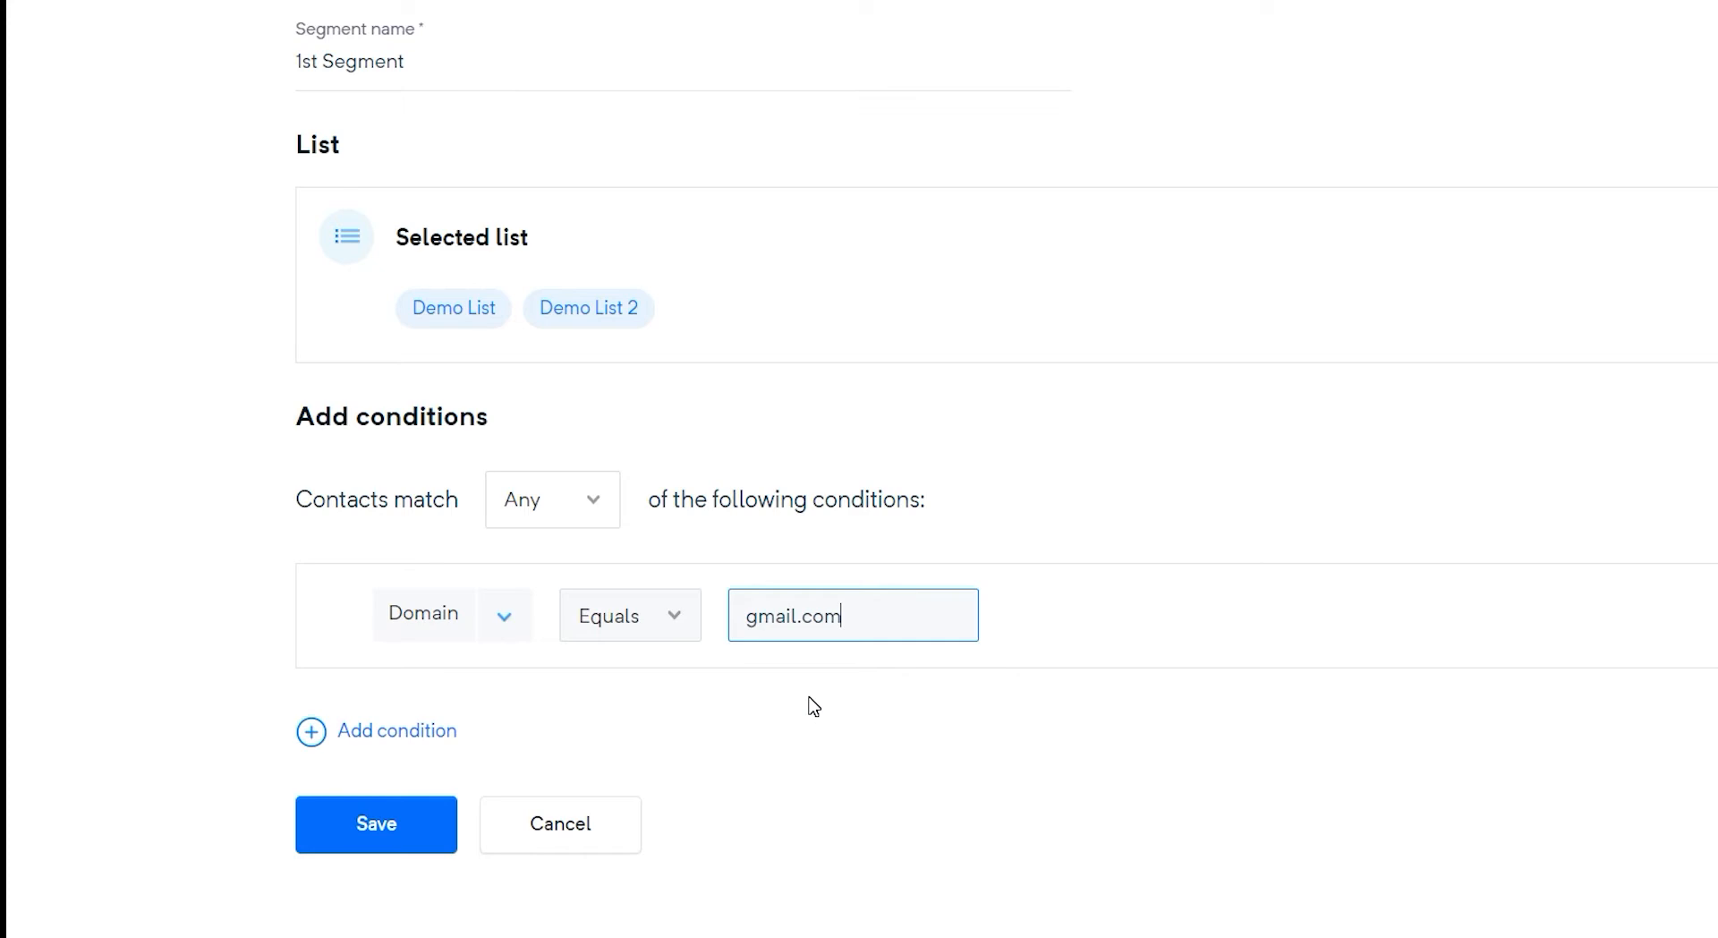
pyautogui.press('Return')
# Set contacts to match All conditions and change the first condition's field to Subscriber opened
pyautogui.click(596, 524)
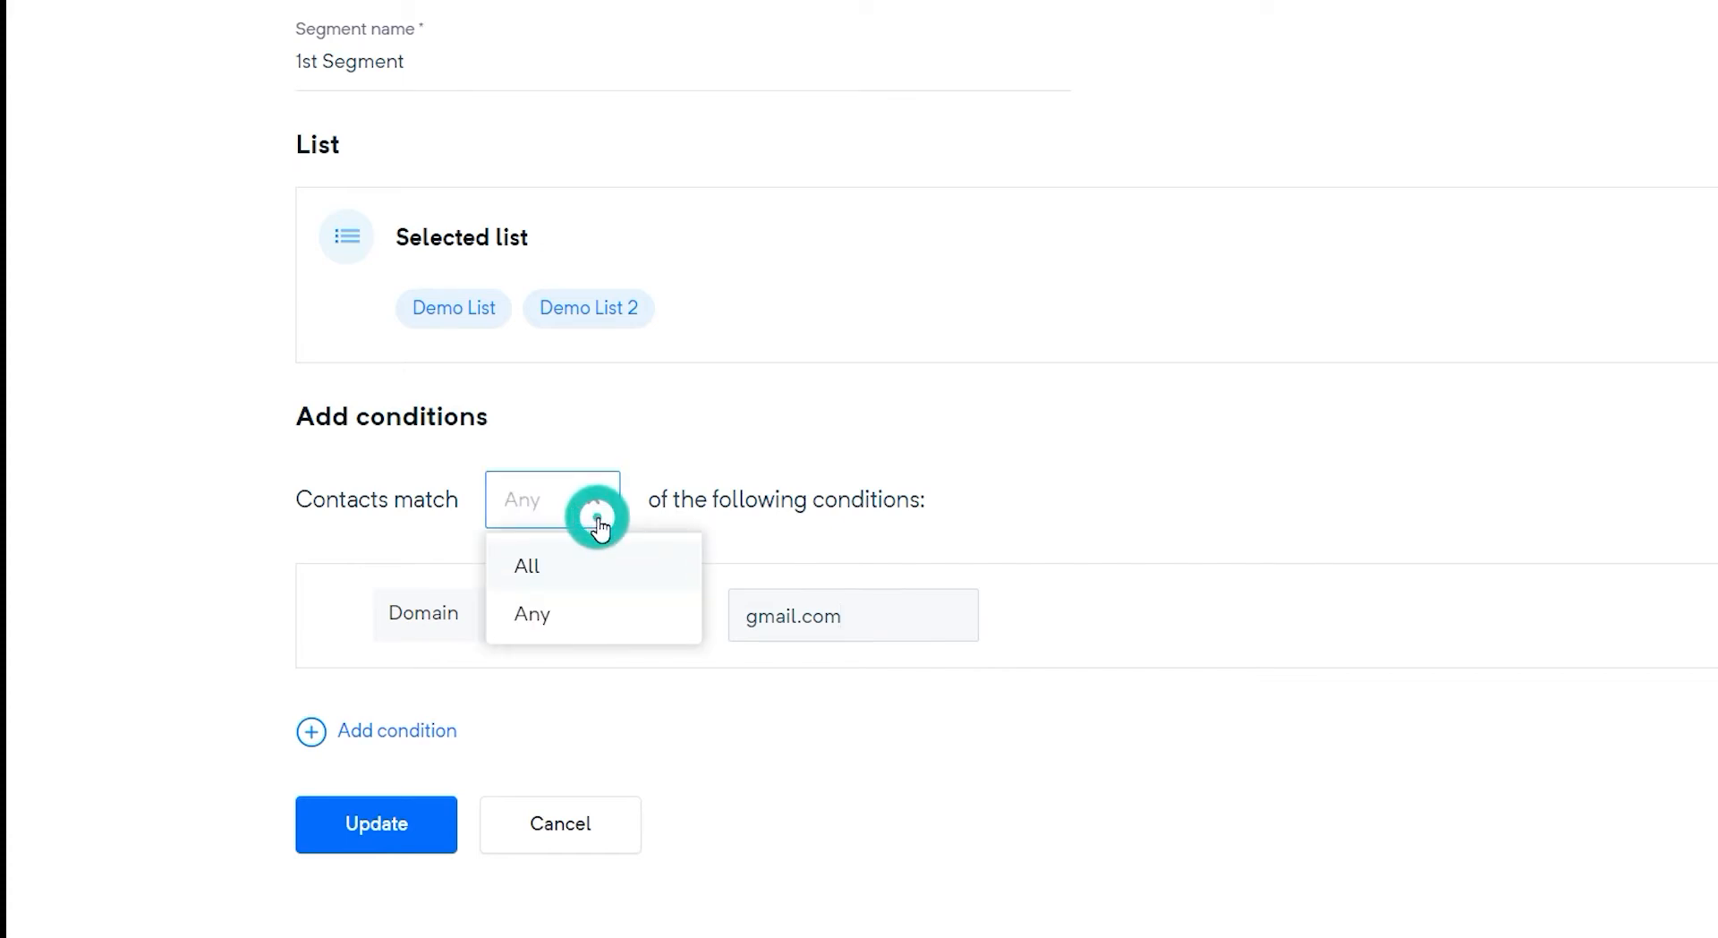
pyautogui.click(625, 564)
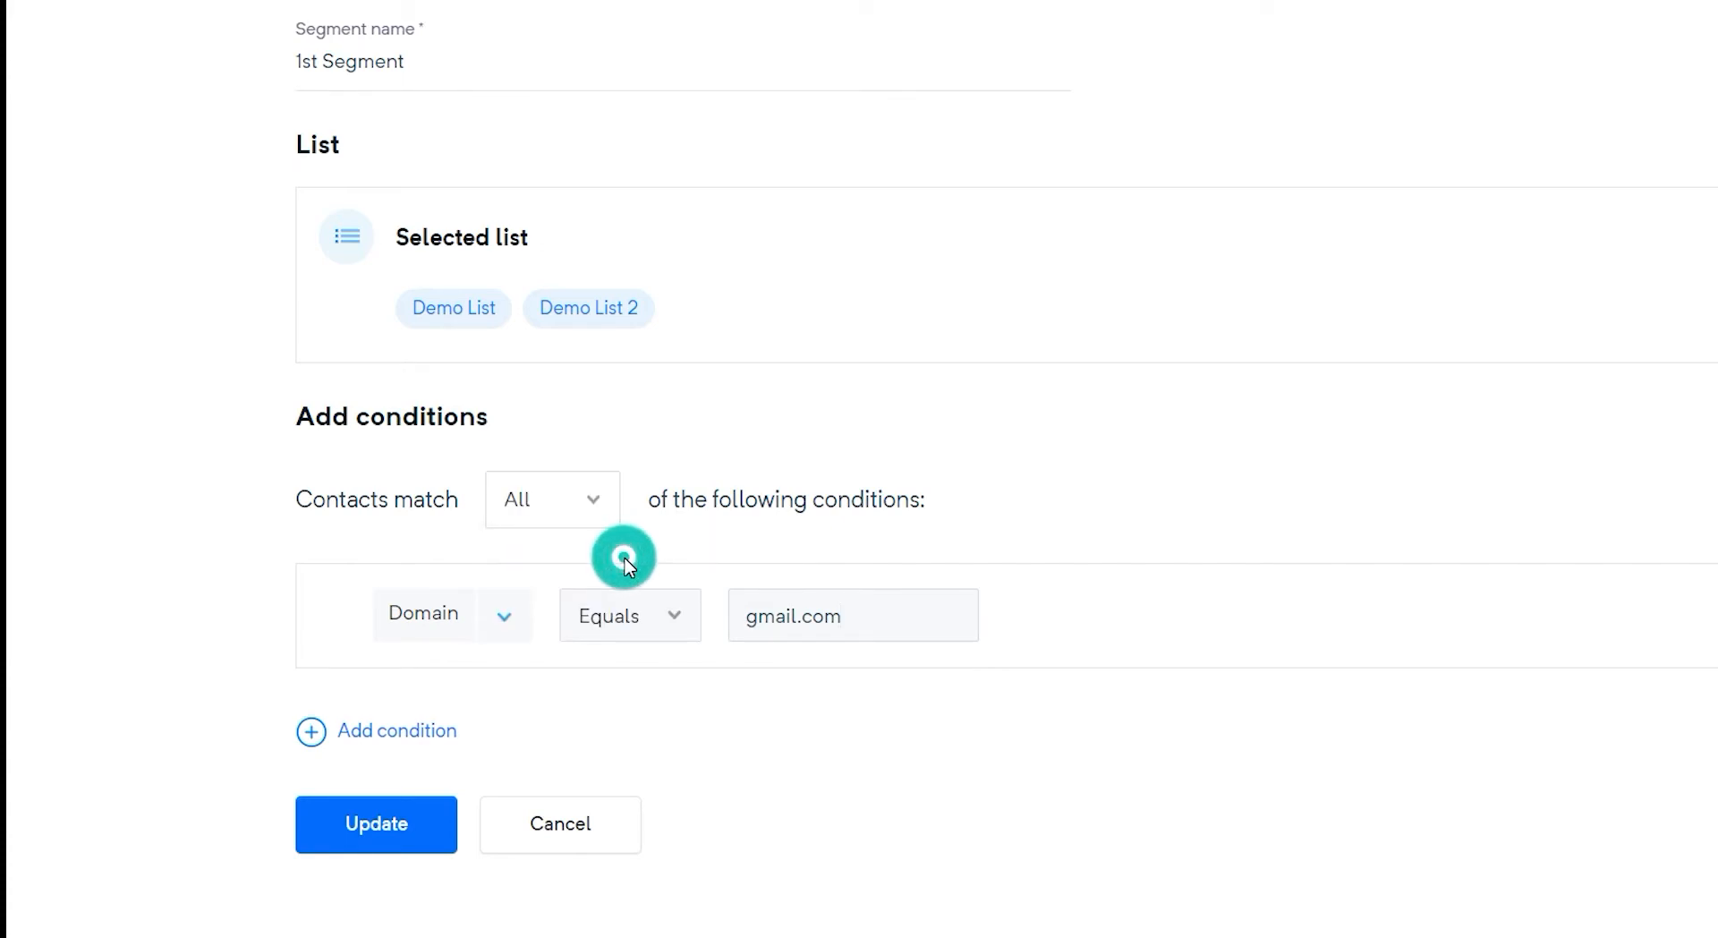
pyautogui.click(533, 618)
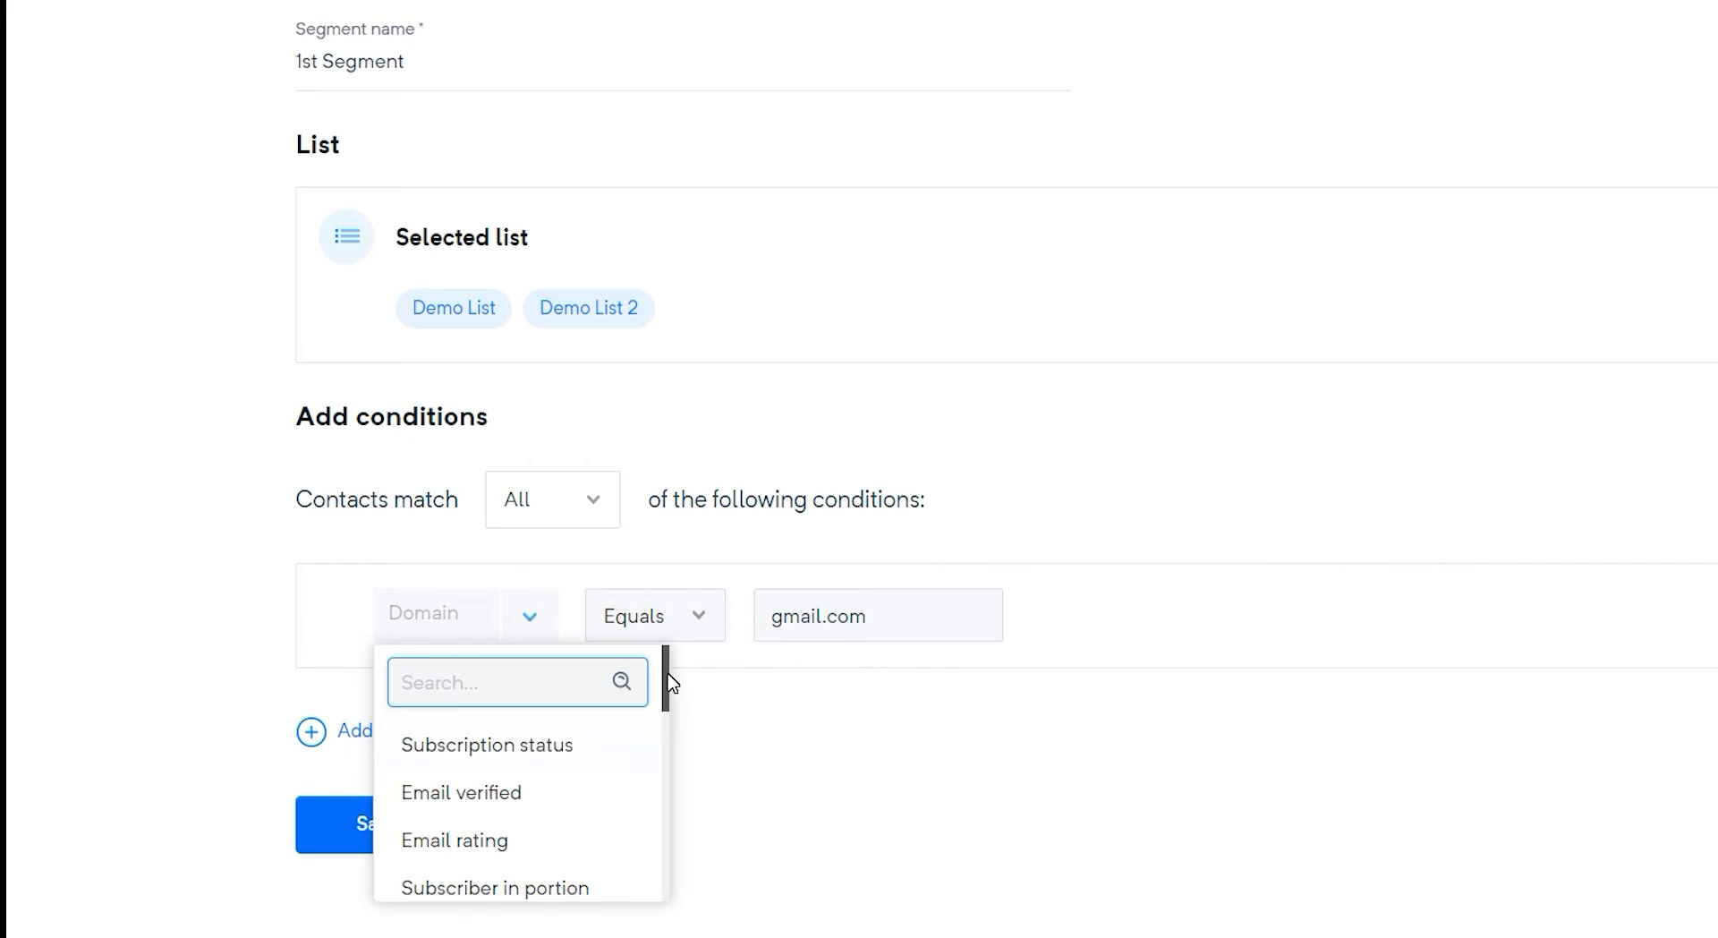
pyautogui.press('Down')
pyautogui.moveTo(668, 674); pyautogui.dragTo(684, 850)
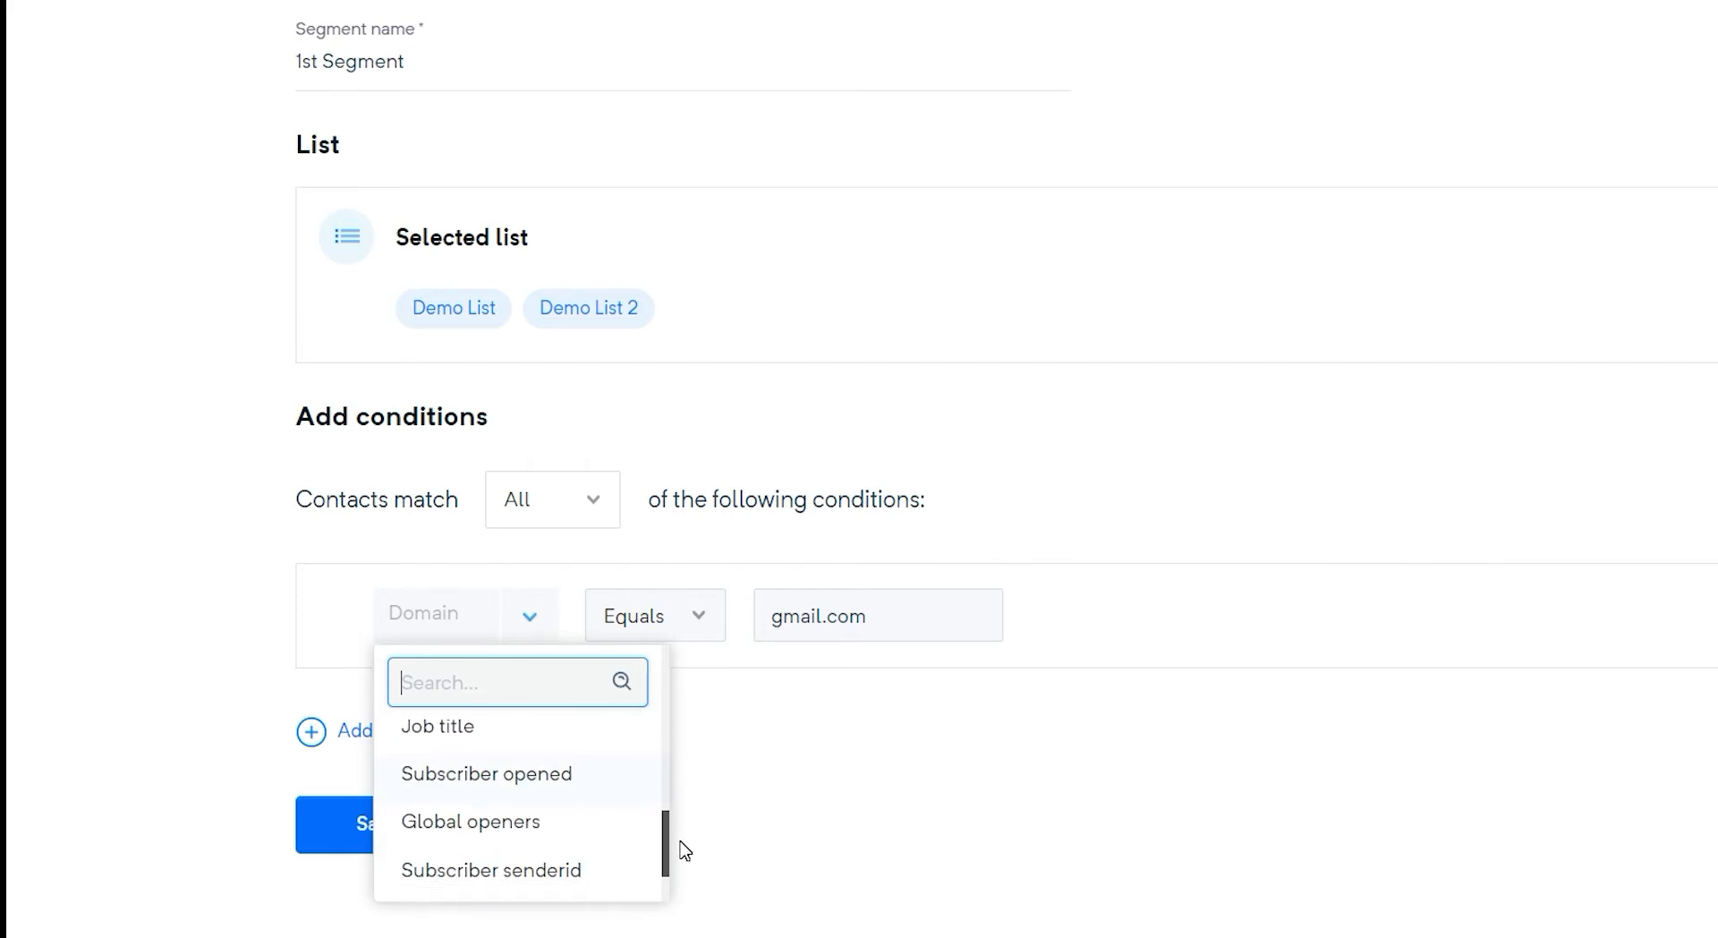
pyautogui.click(641, 780)
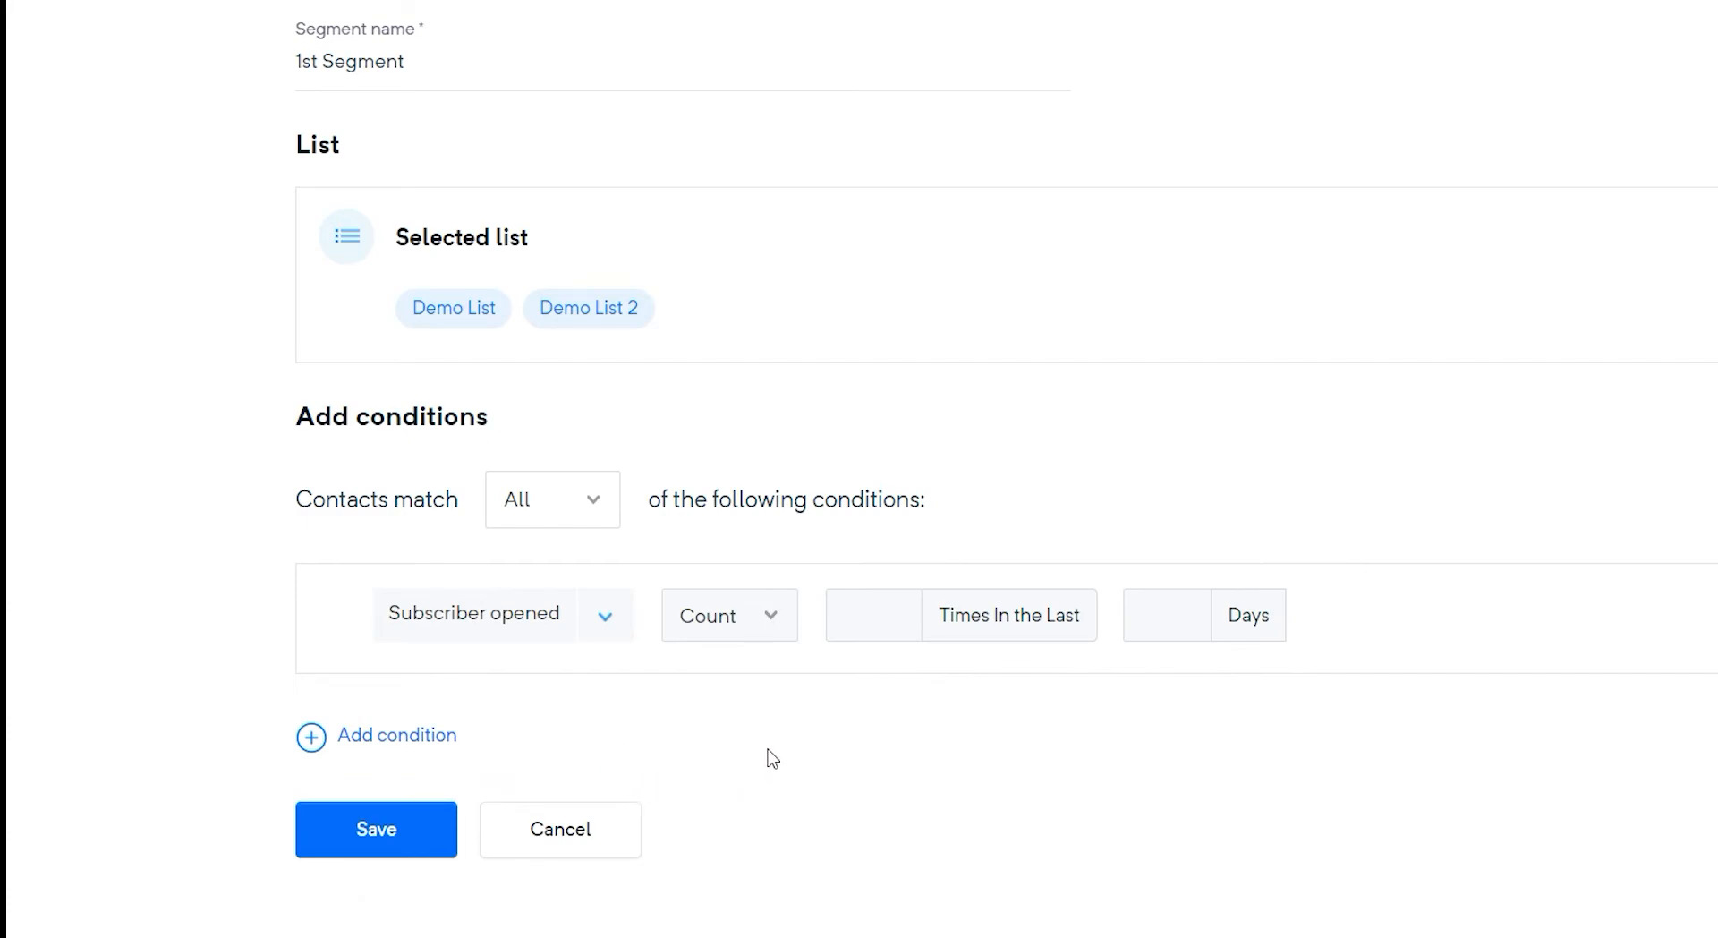
# Configure the Subscriber opened condition as Count by order, in the last 30 days, ordered DESC
pyautogui.click(769, 614)
pyautogui.click(799, 725)
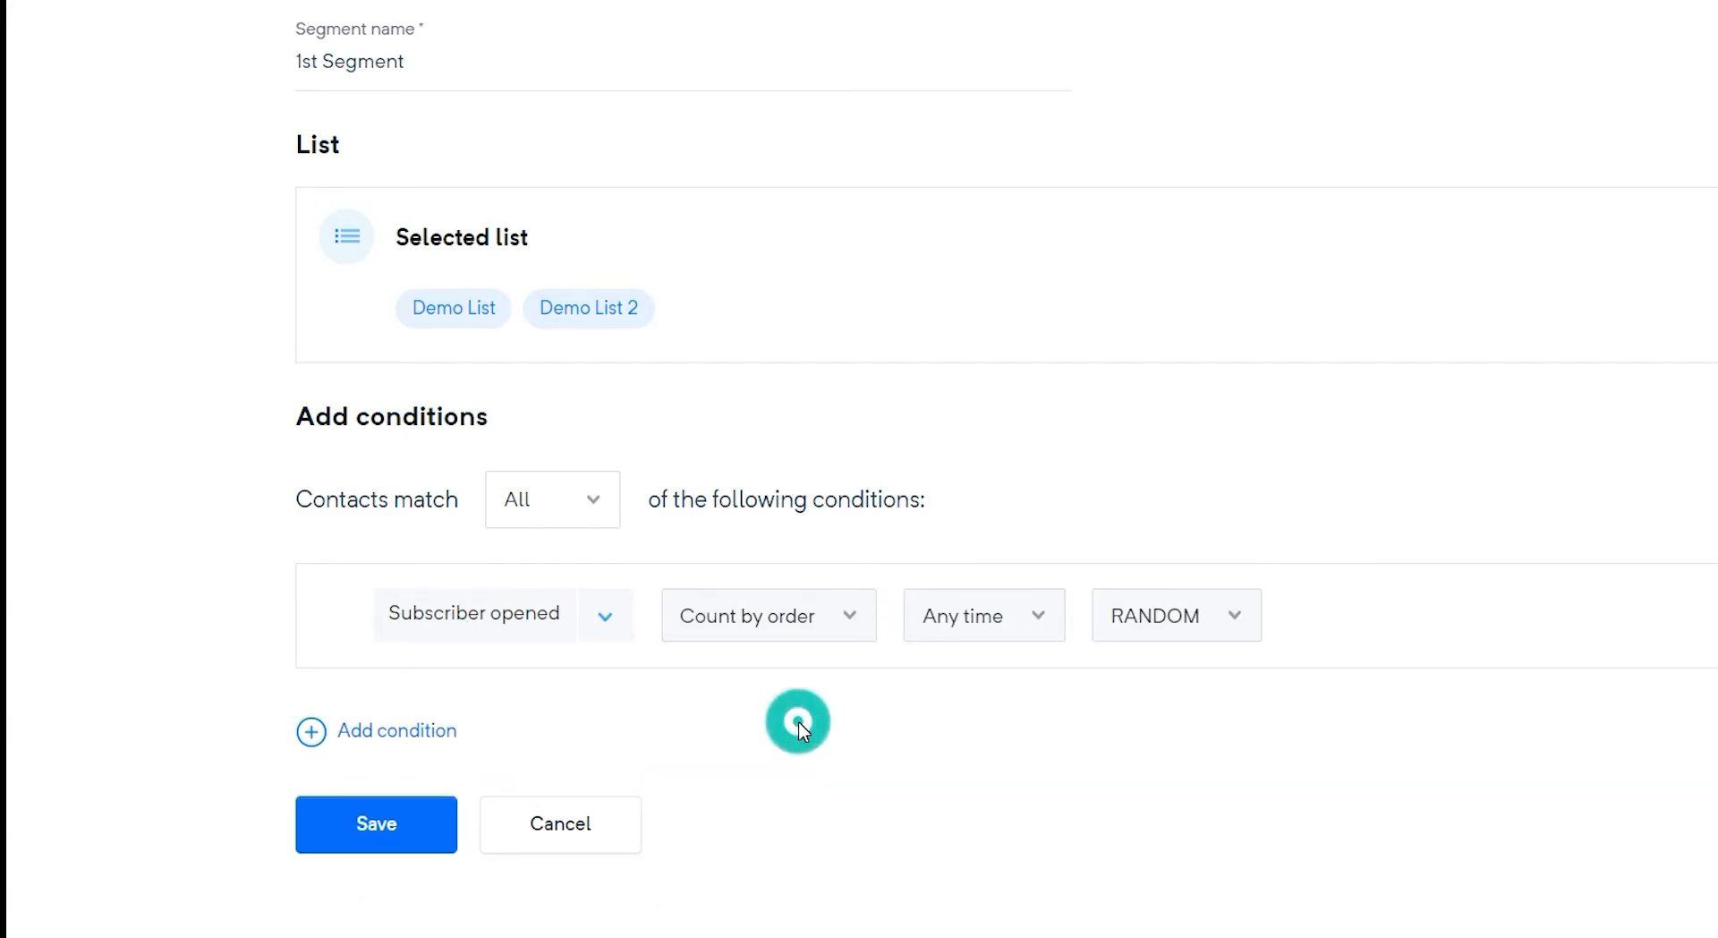
pyautogui.click(1040, 638)
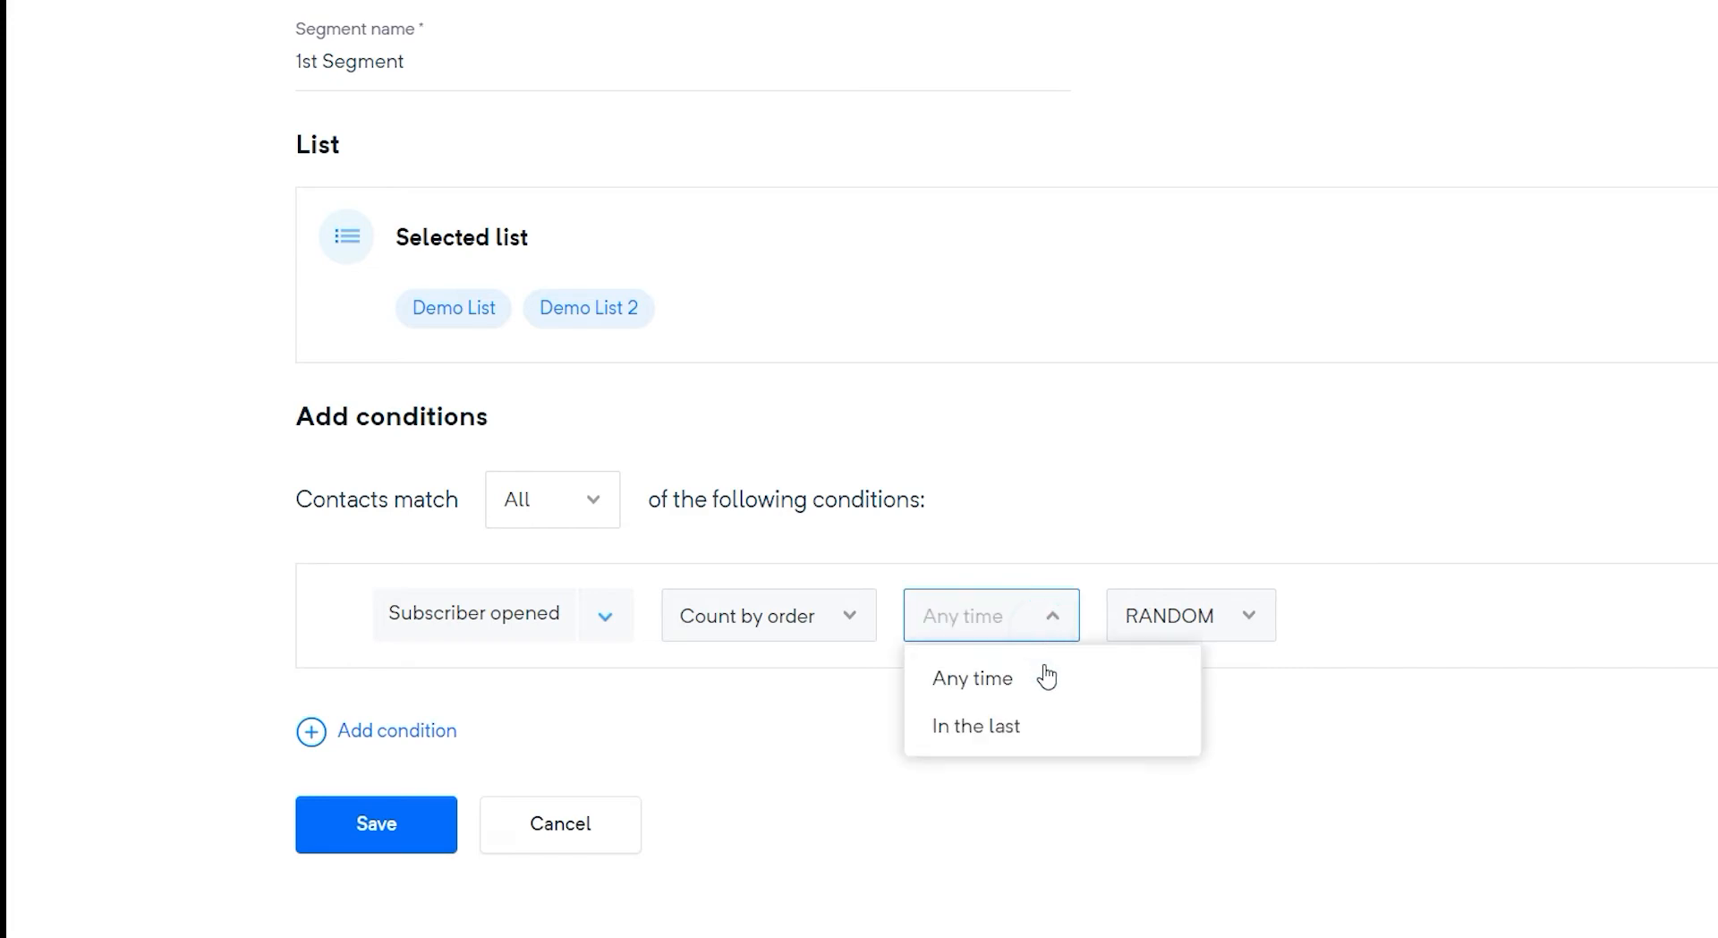
pyautogui.click(1049, 740)
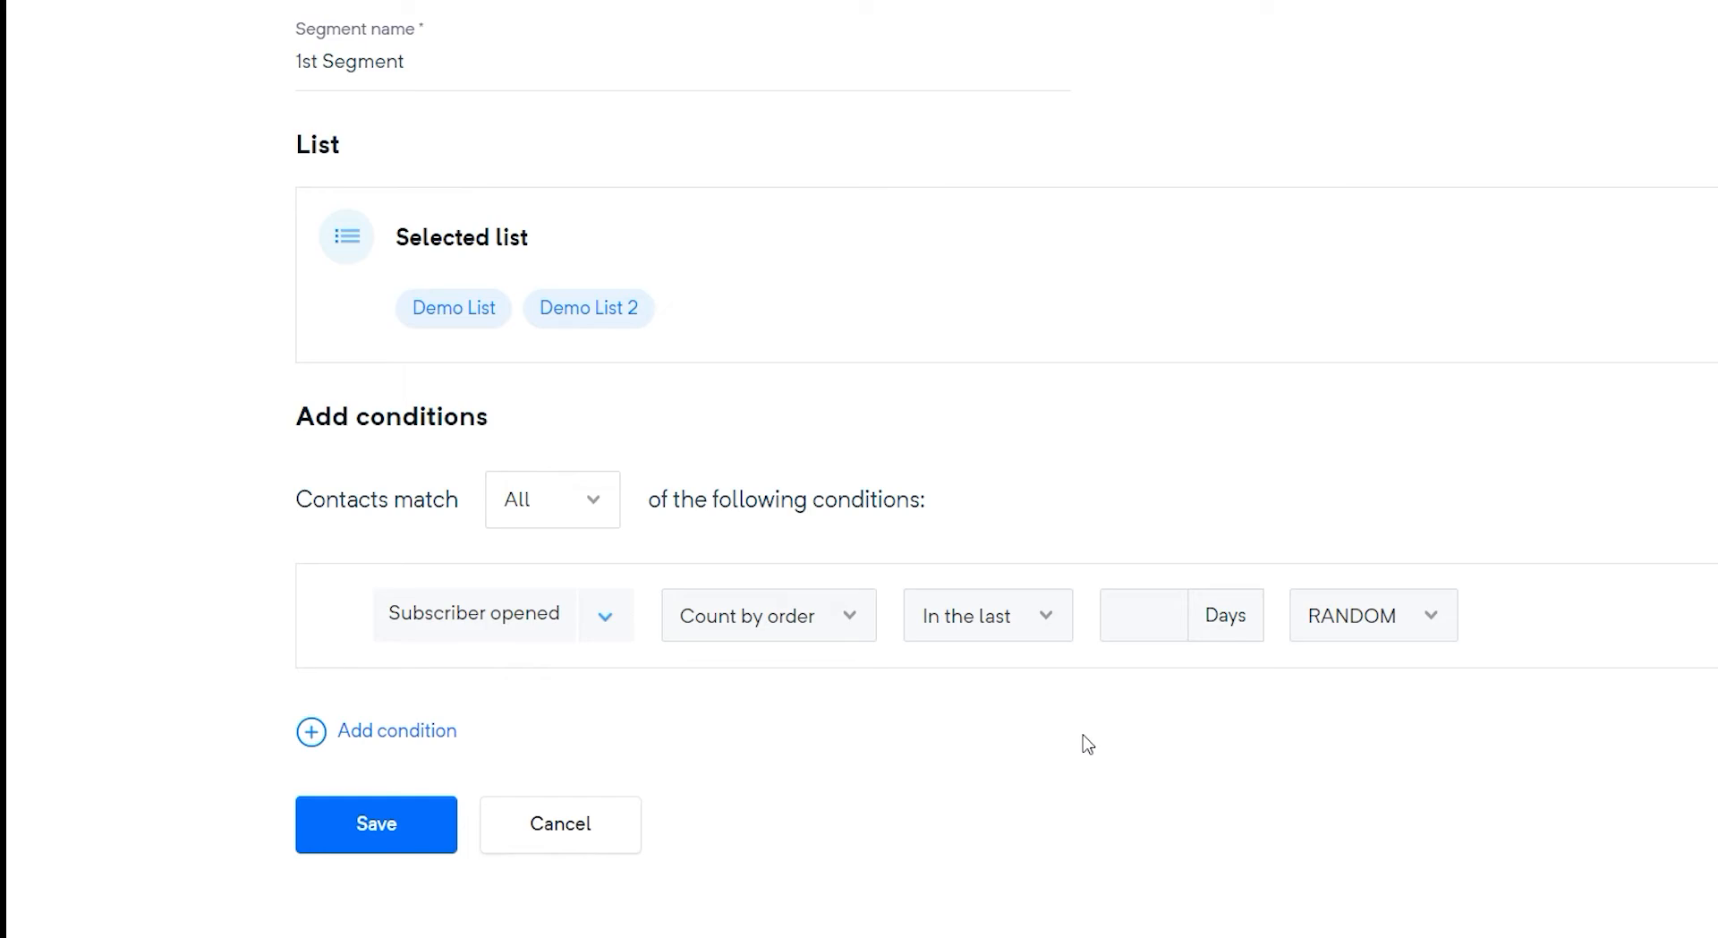
pyautogui.click(1136, 625)
pyautogui.click(1168, 680)
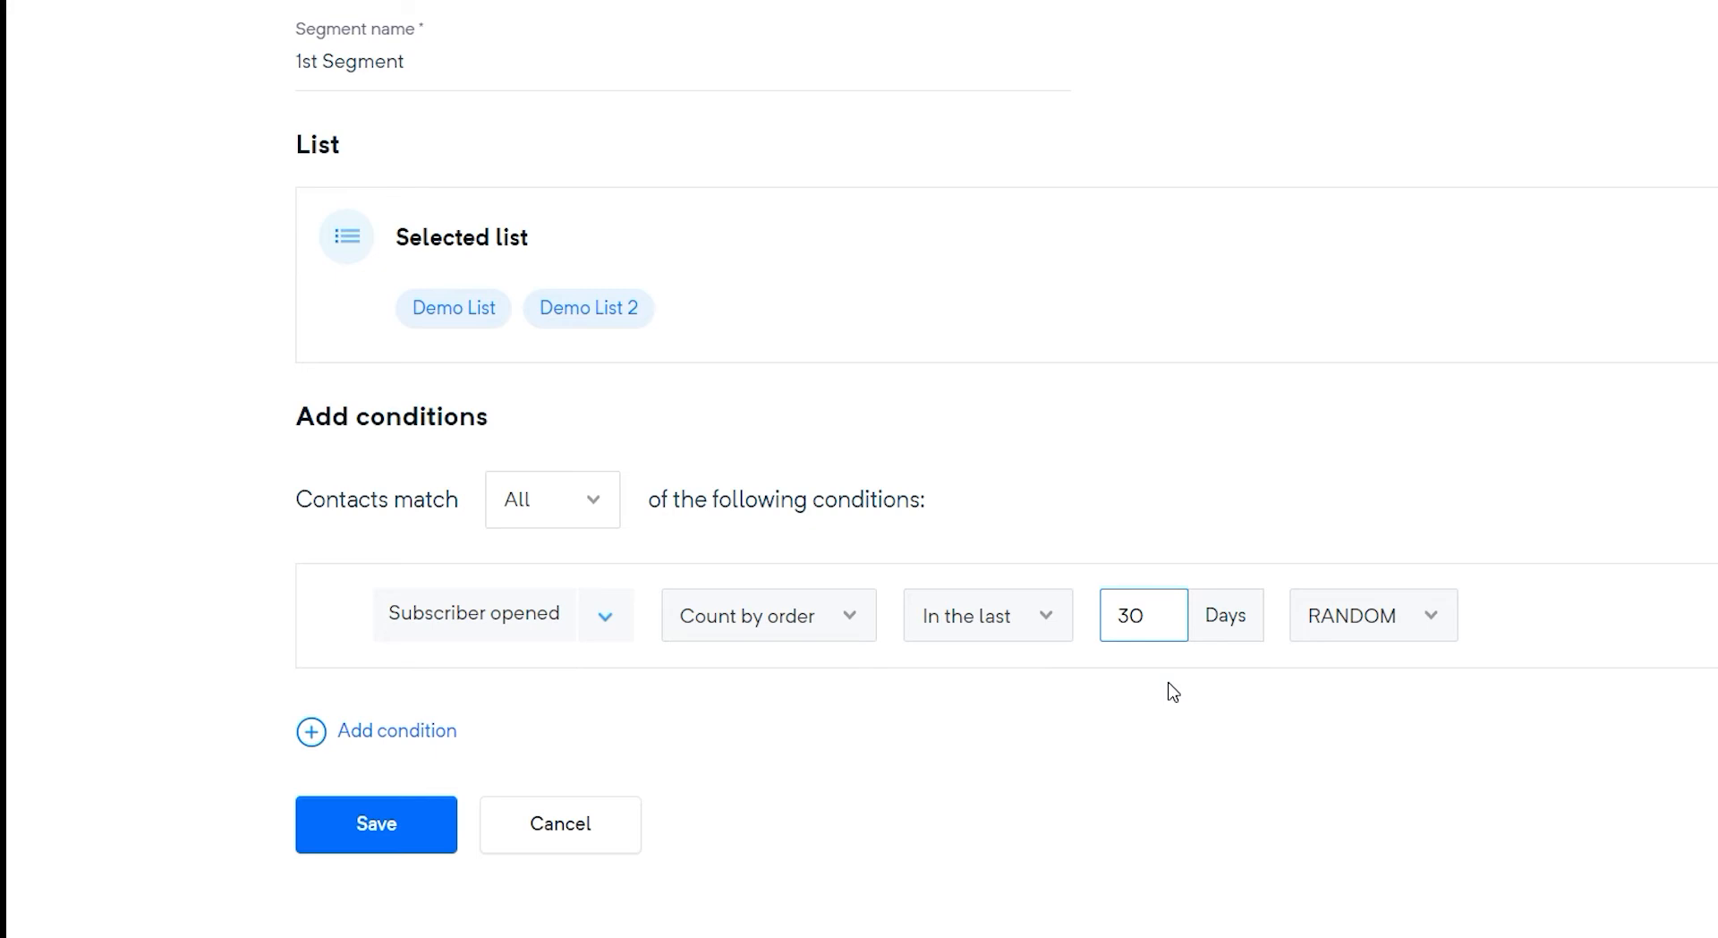
pyautogui.click(1444, 634)
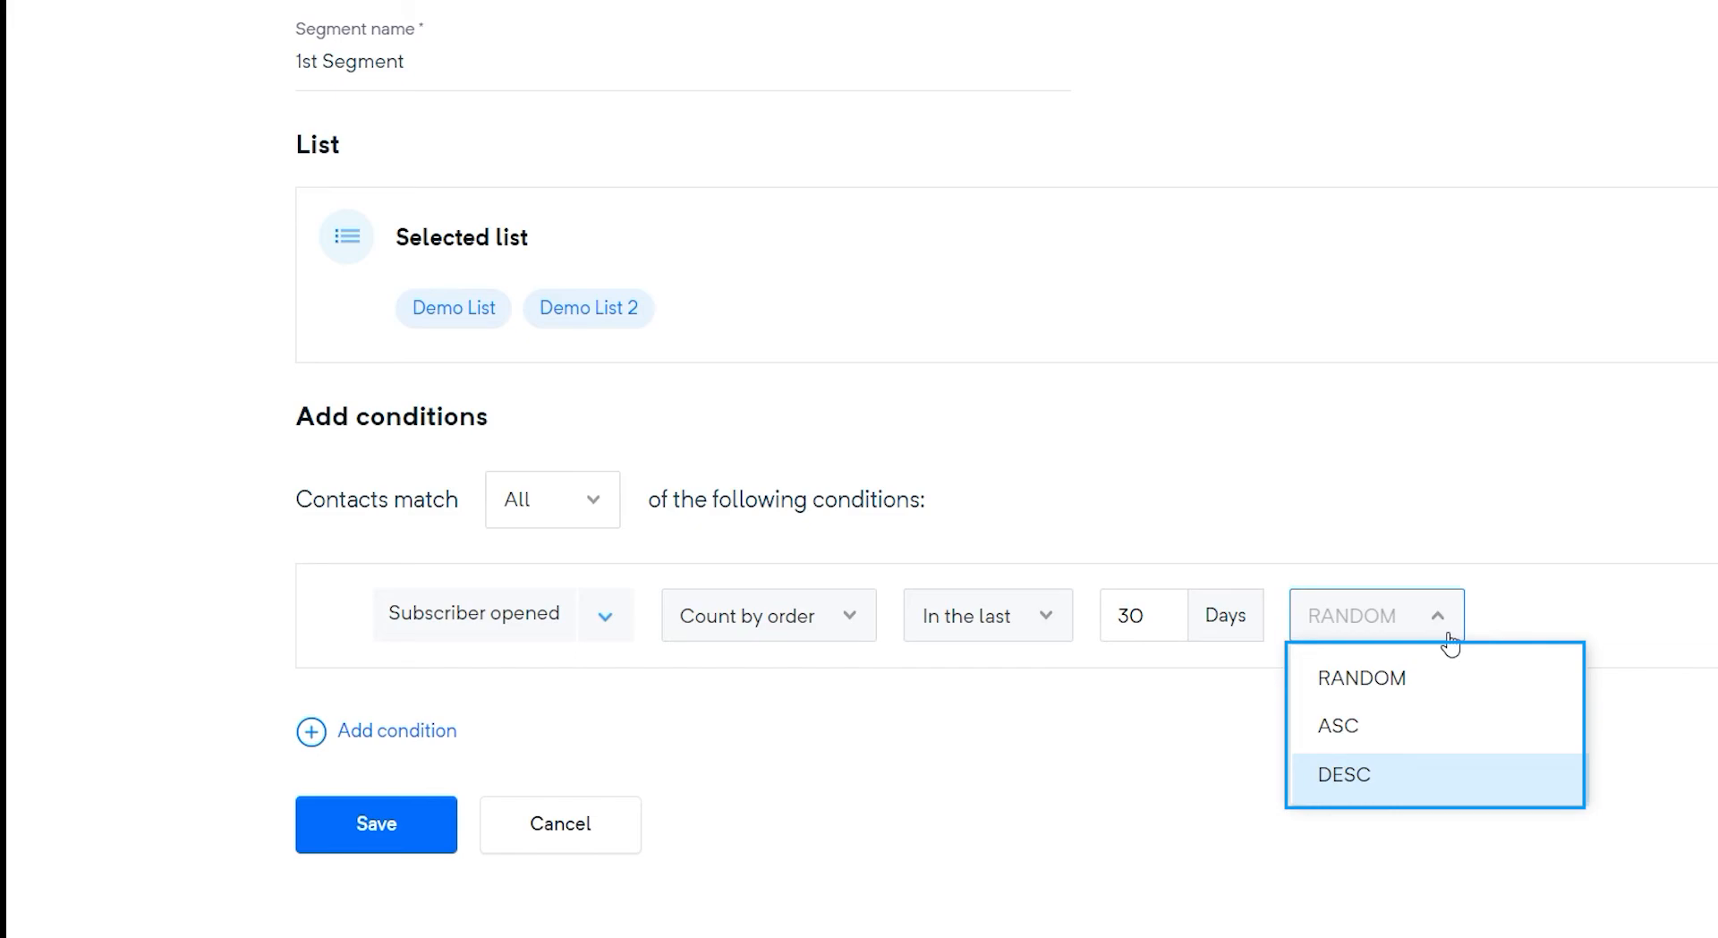
pyautogui.click(1466, 768)
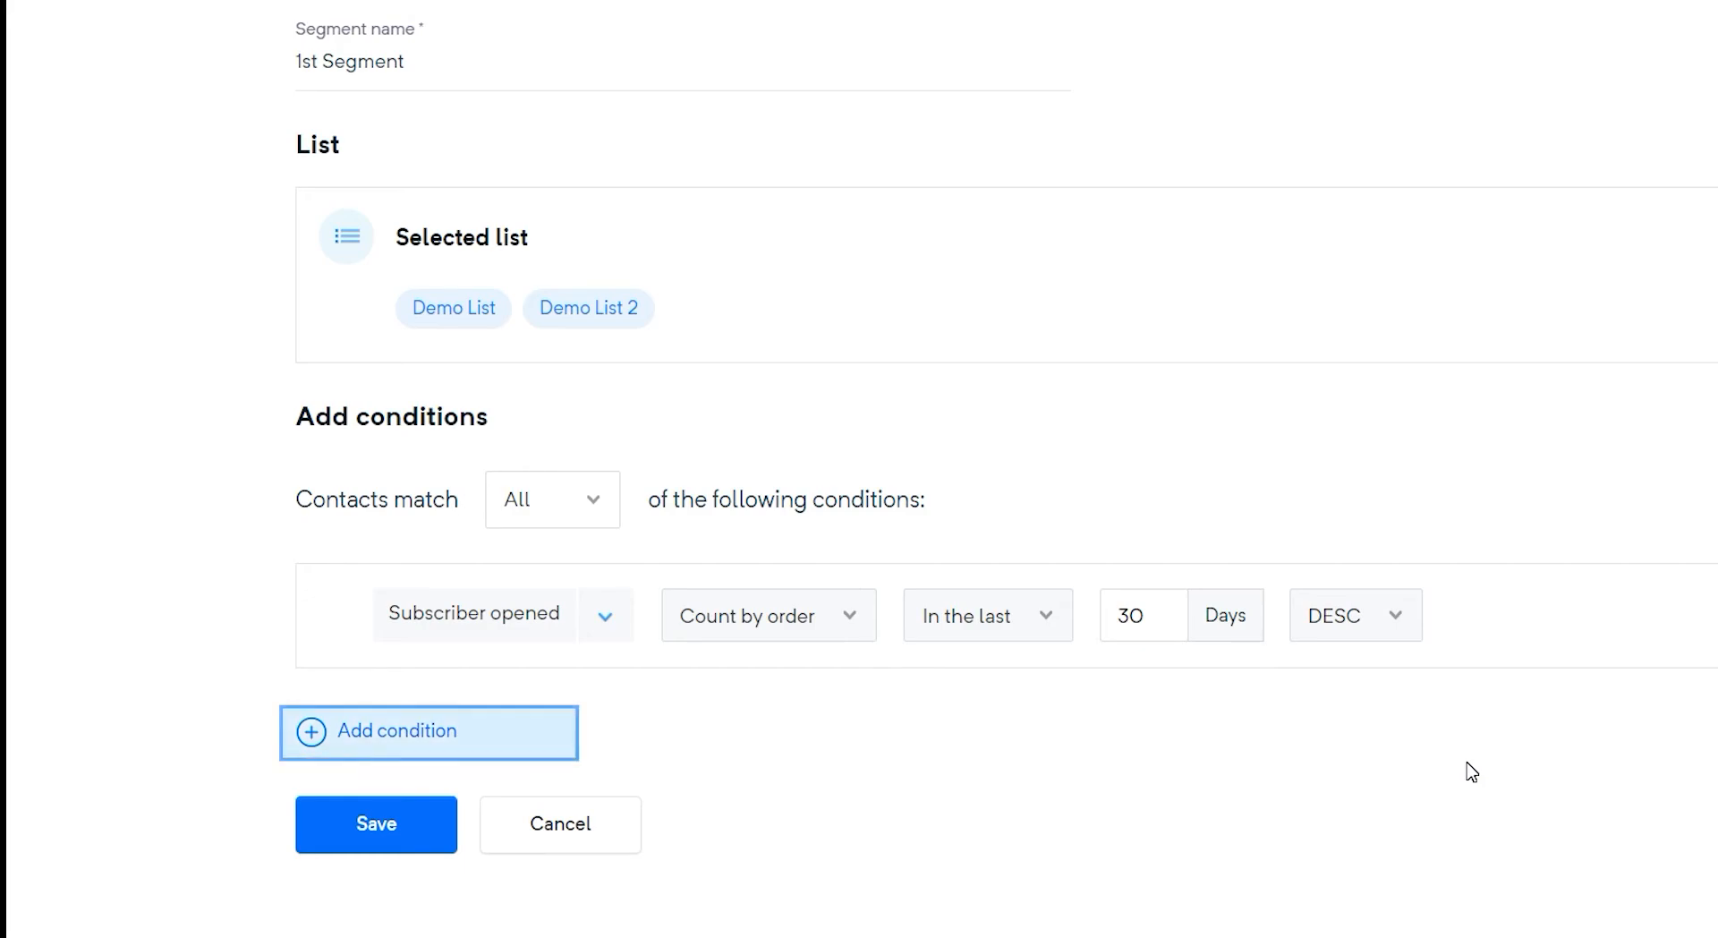
# Add a second condition requiring Email rating Between 3 and 5
pyautogui.click(402, 741)
pyautogui.click(616, 718)
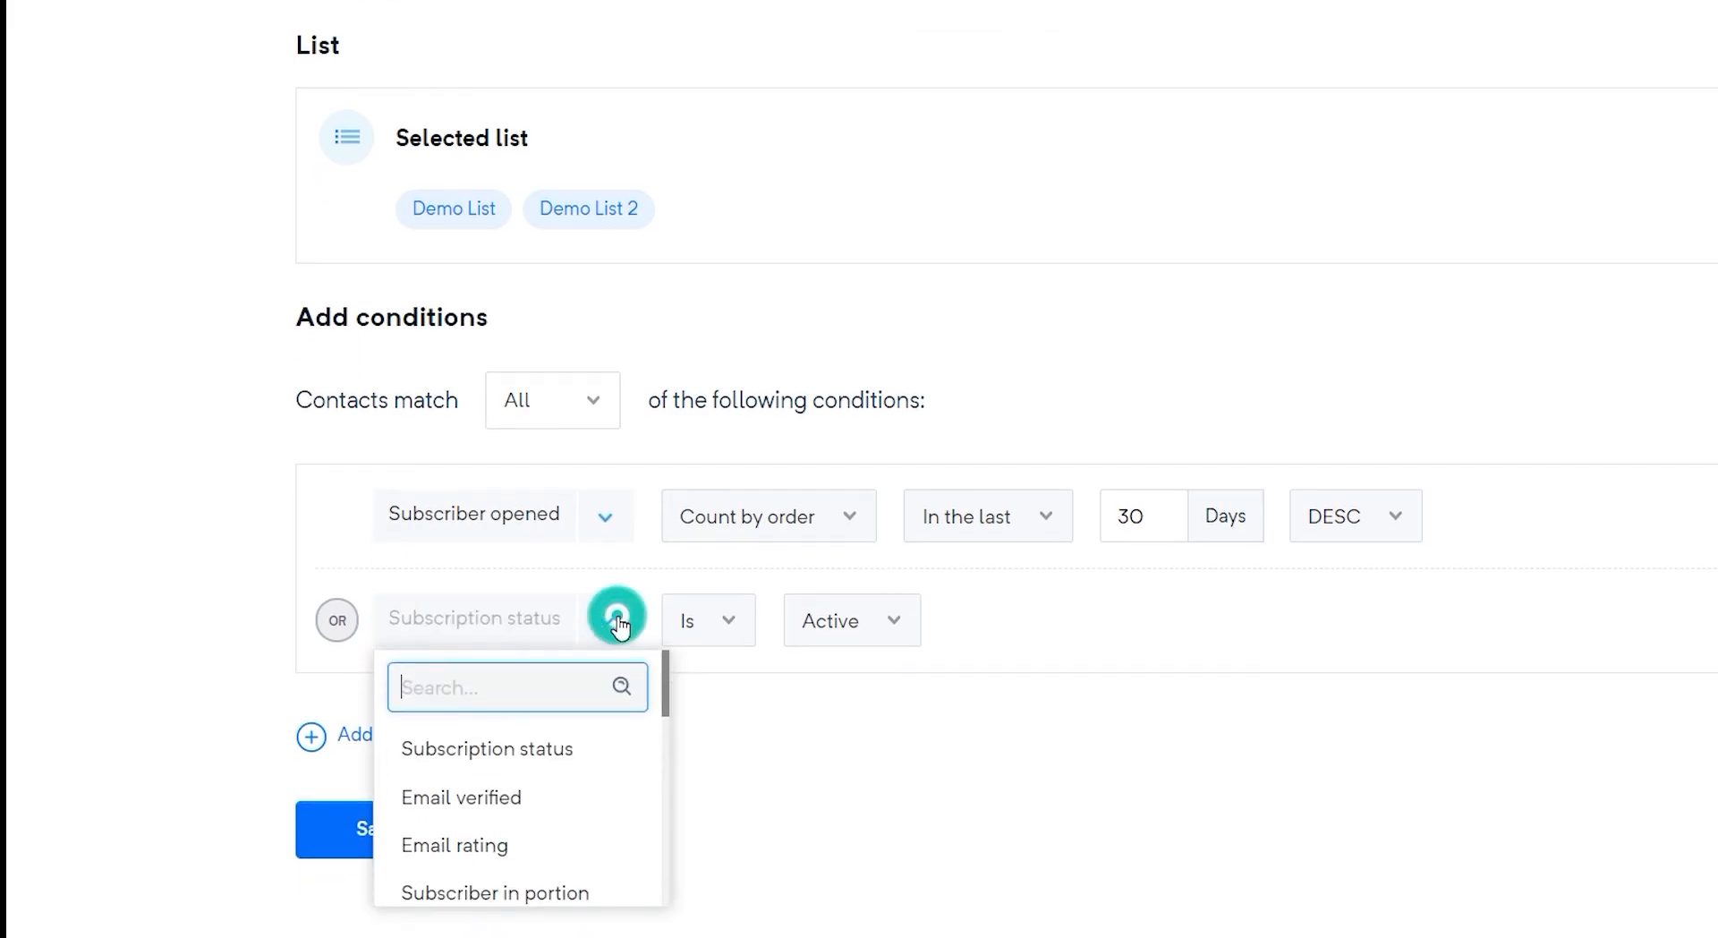
pyautogui.click(609, 846)
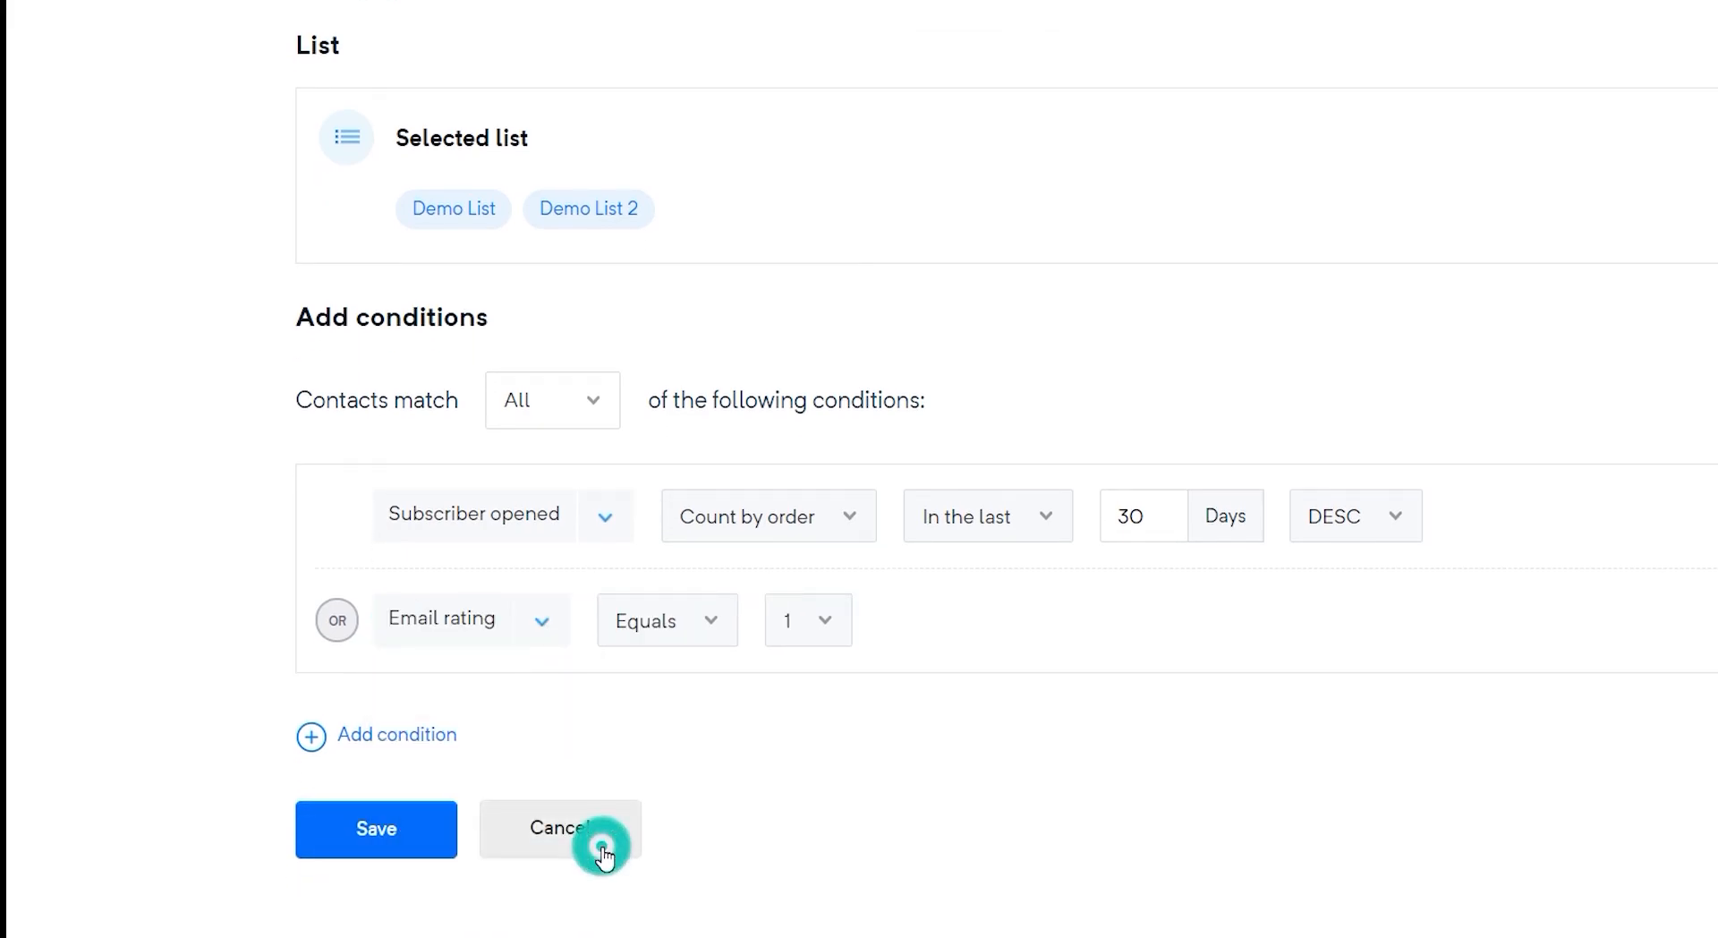
pyautogui.click(716, 617)
pyautogui.click(739, 735)
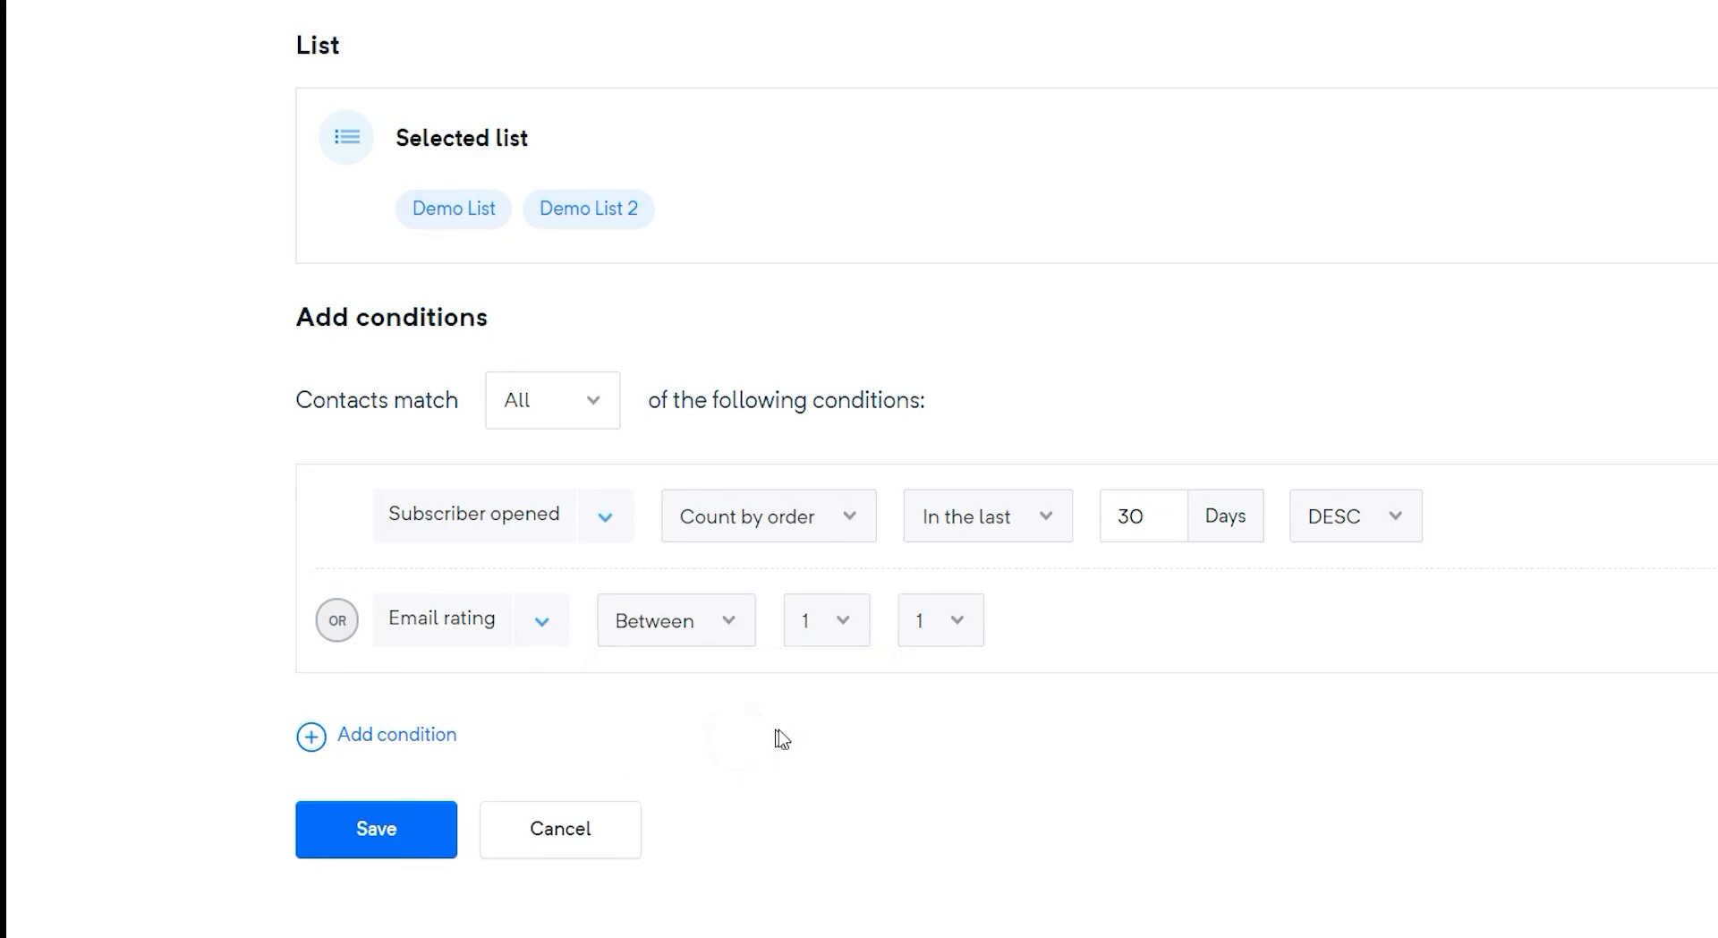
pyautogui.click(809, 620)
pyautogui.click(866, 785)
pyautogui.click(972, 626)
pyautogui.click(982, 881)
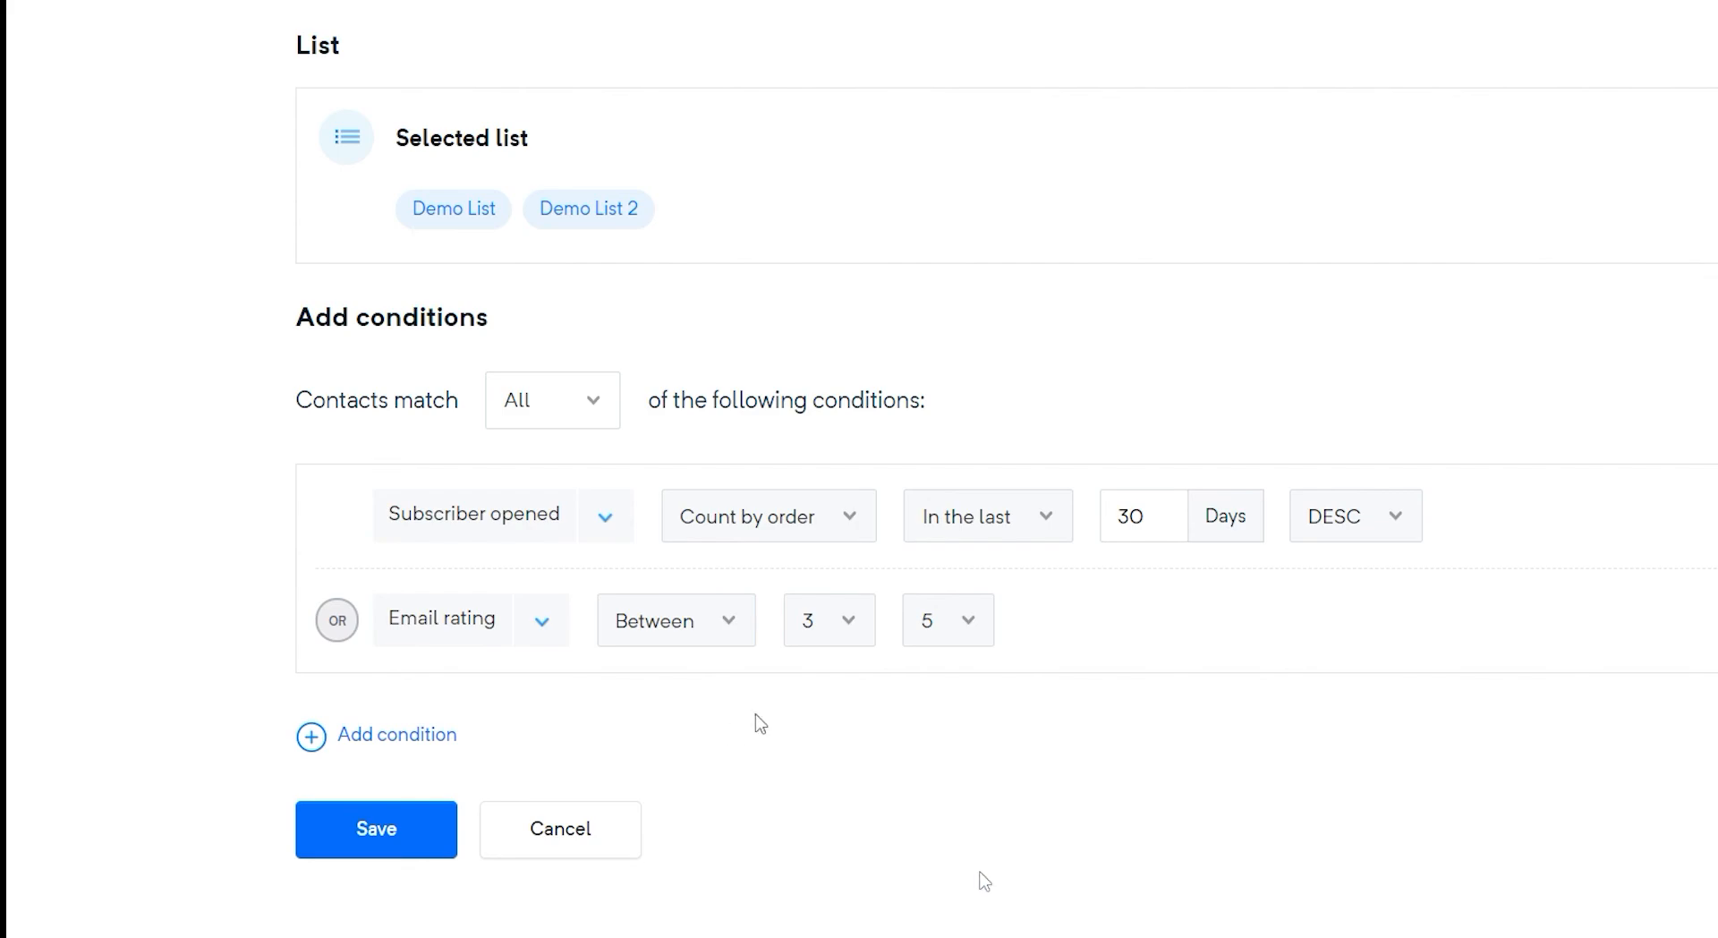
# Save the segment and close the confirmation
pyautogui.click(434, 821)
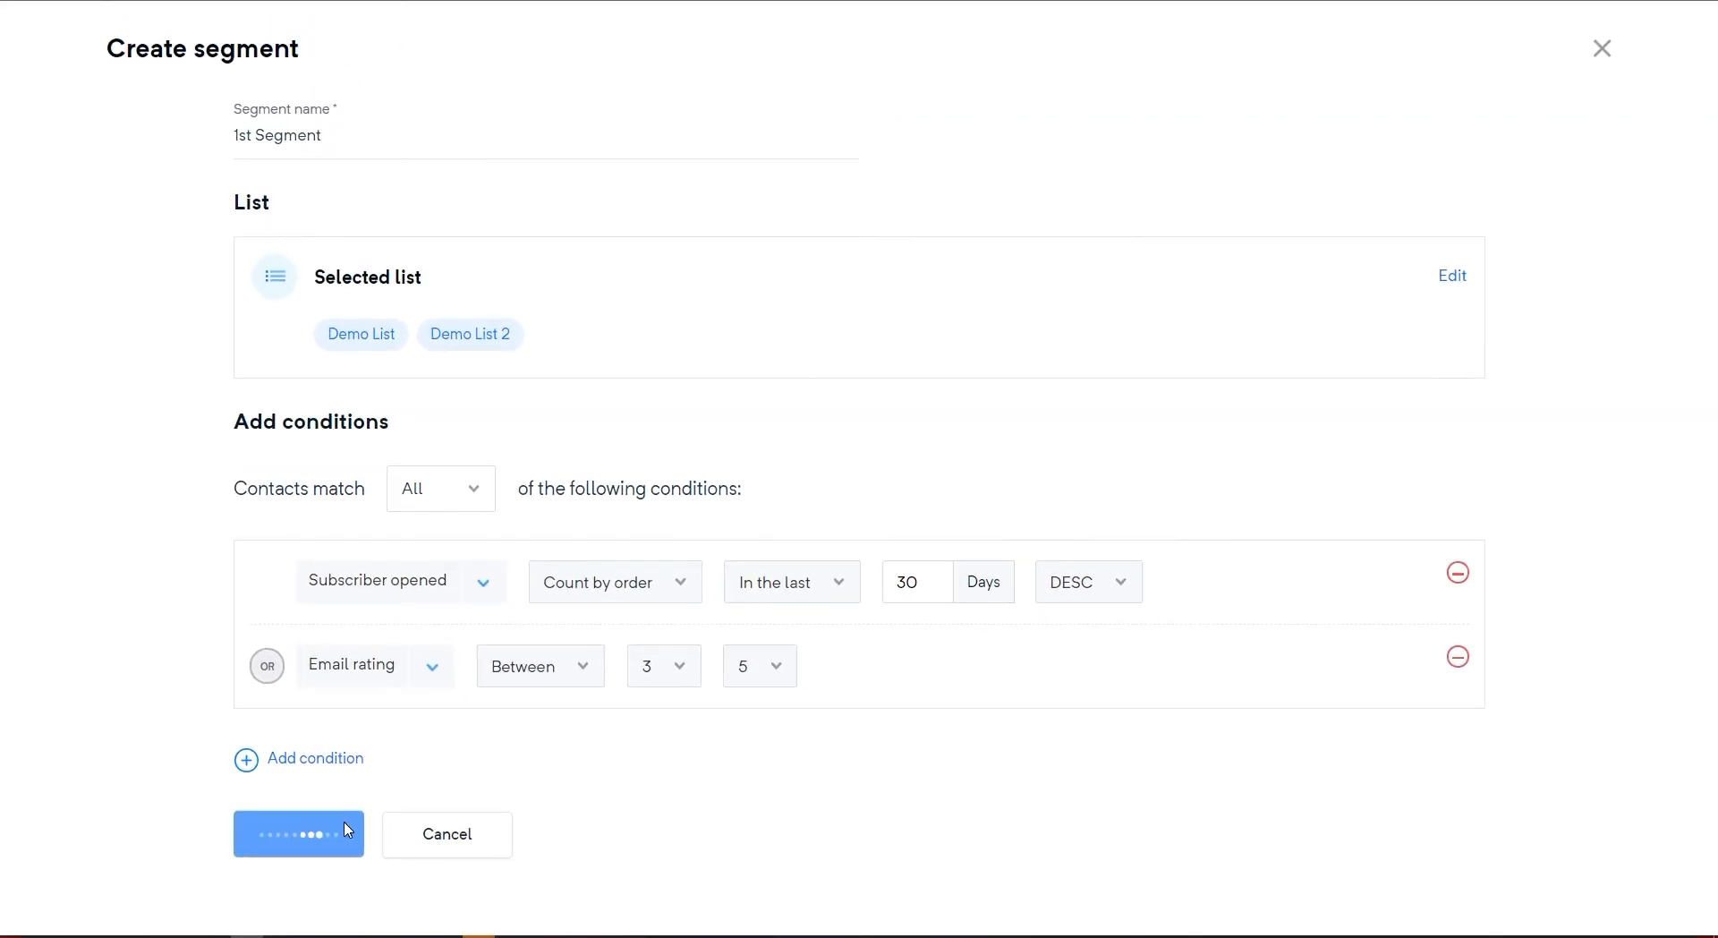
pyautogui.click(842, 606)
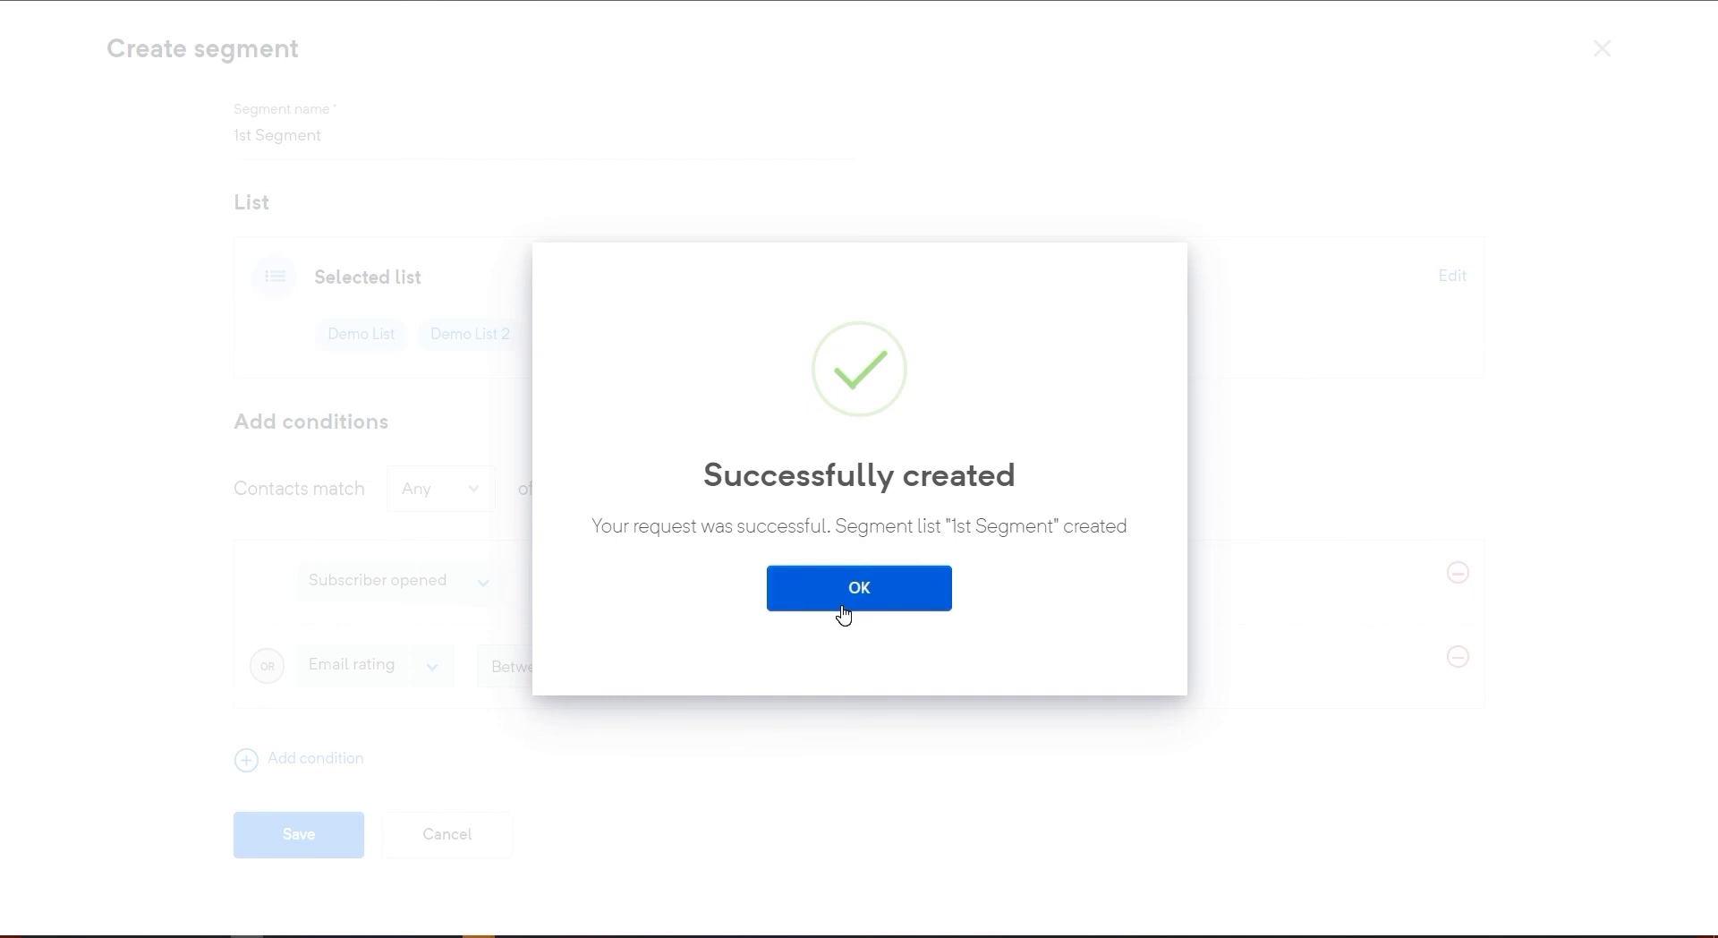